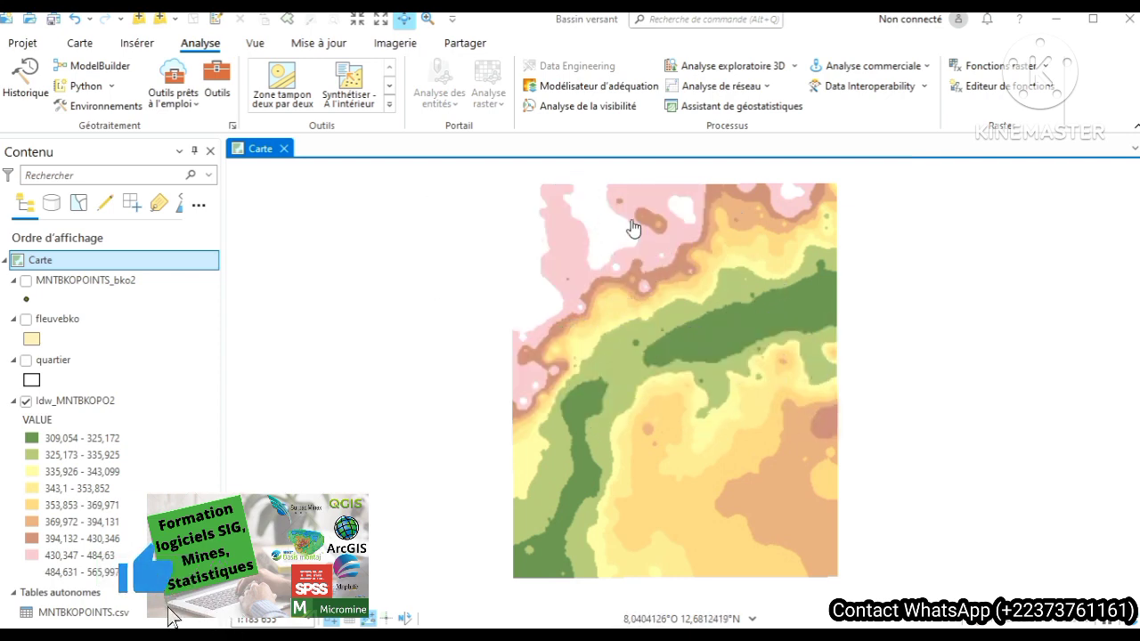
Examine the elevation classes of the Idw_MNTBKOPO2 raster in the legend and their extent on the map
left_click(701, 254)
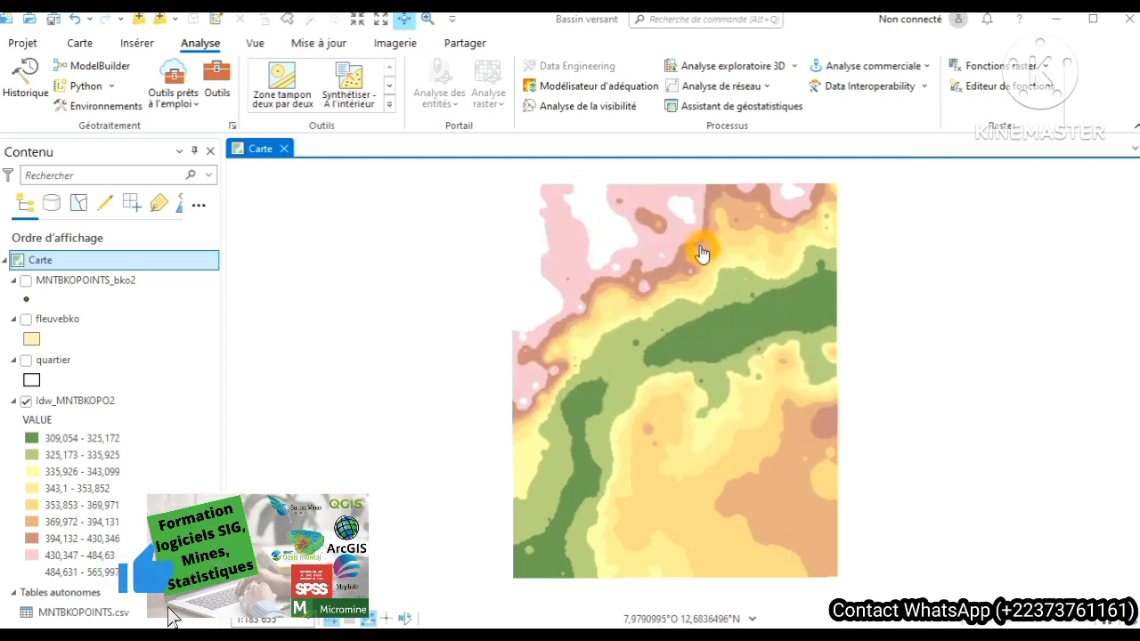
left_click(176, 473)
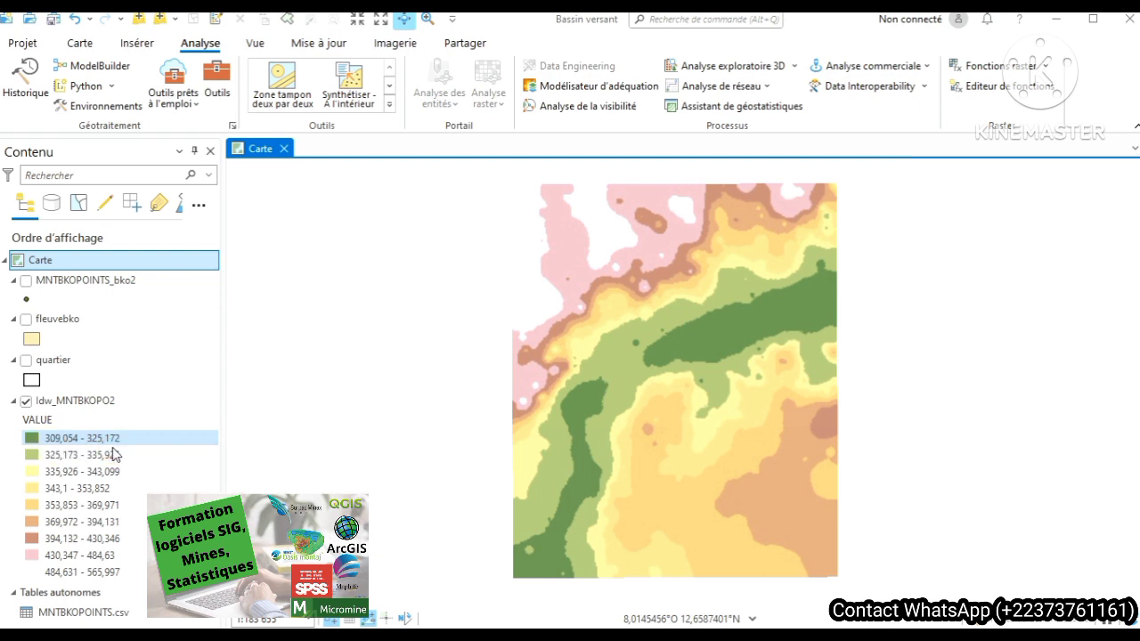
left_click(105, 555)
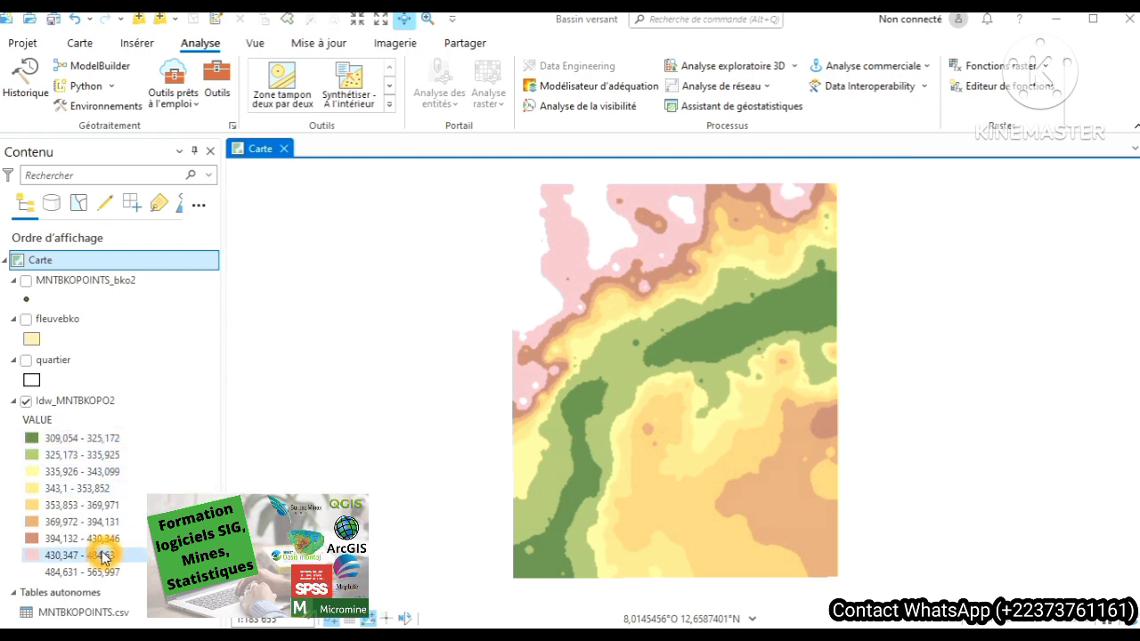
left_click(32, 575)
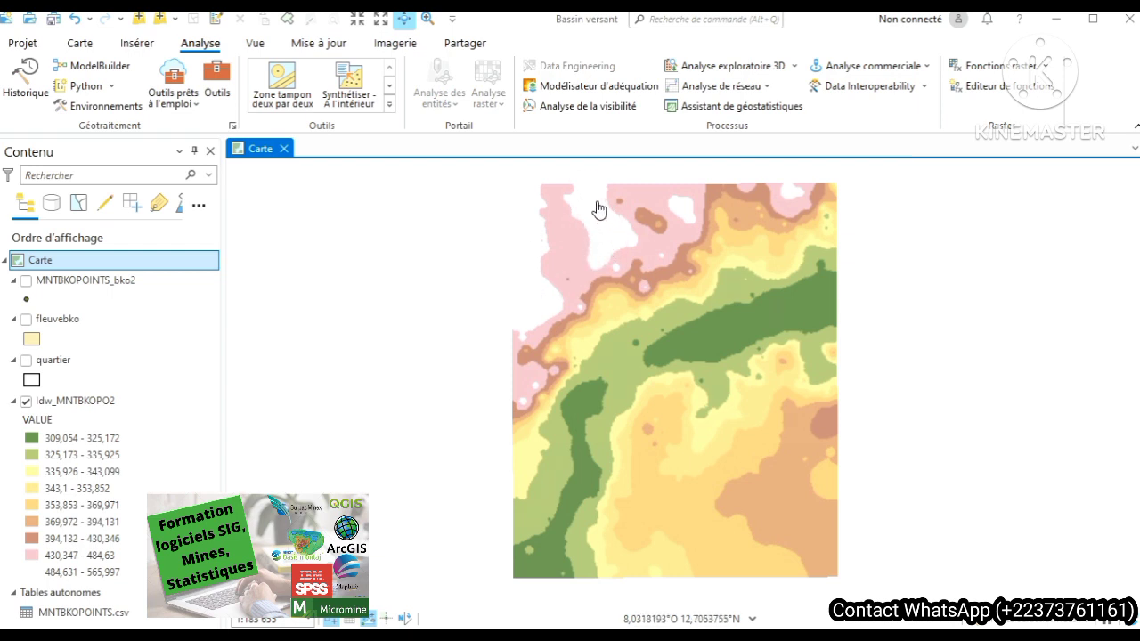
left_click(93, 577)
left_click(105, 578)
left_click(133, 579)
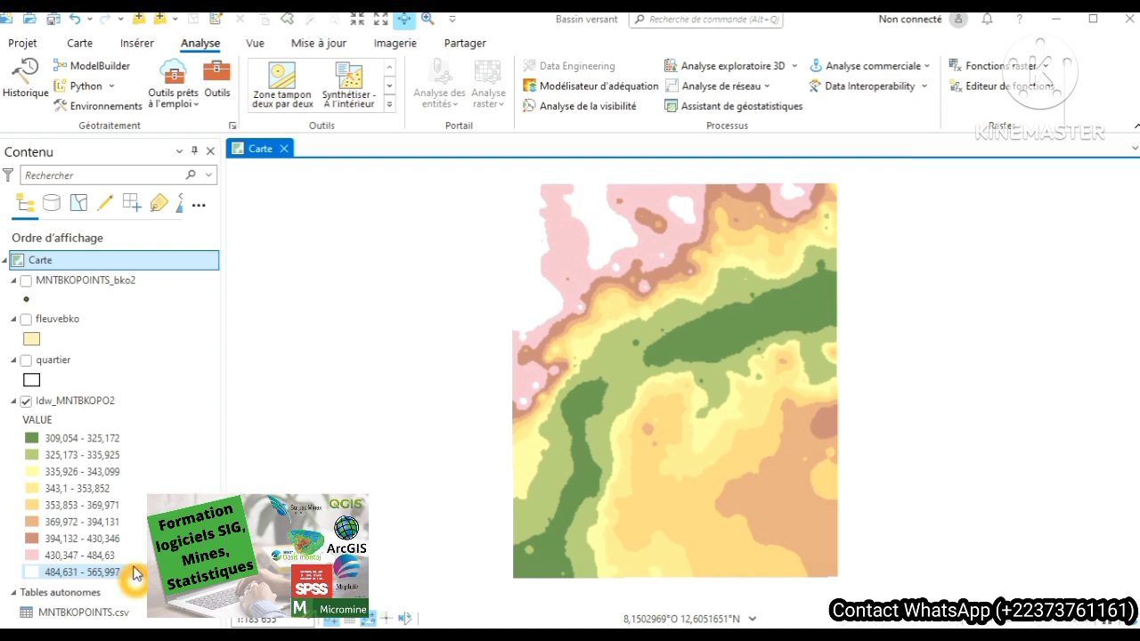
left_click(40, 442)
left_click(52, 445)
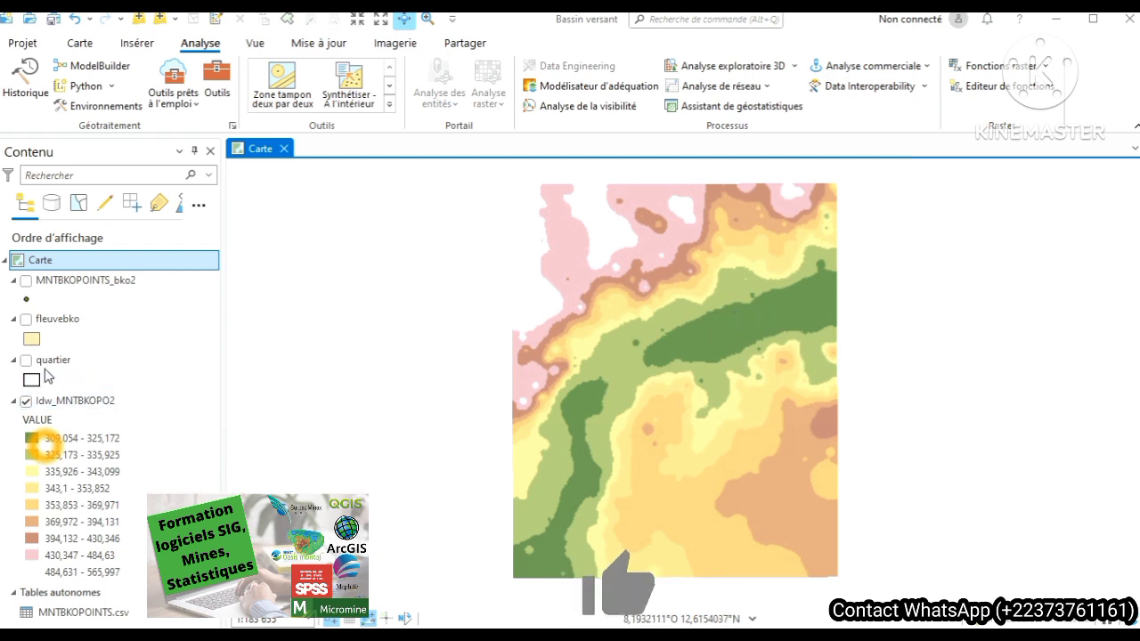
Show the fleuvebko river layer over the elevation raster for comparison and hide it again
left_click(26, 318)
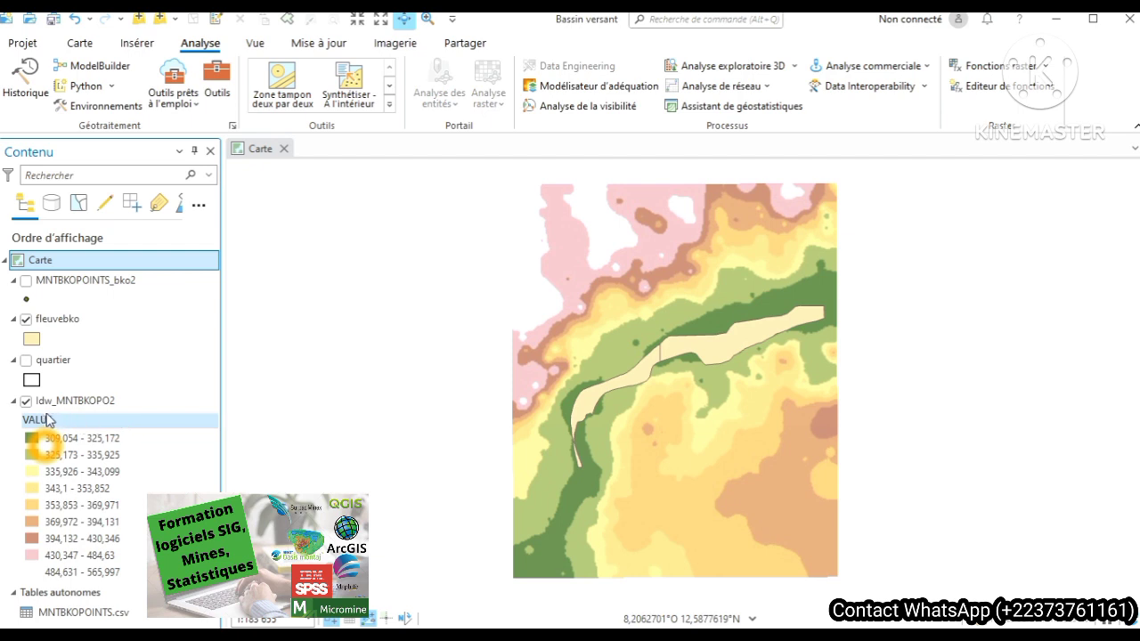
left_click(26, 319)
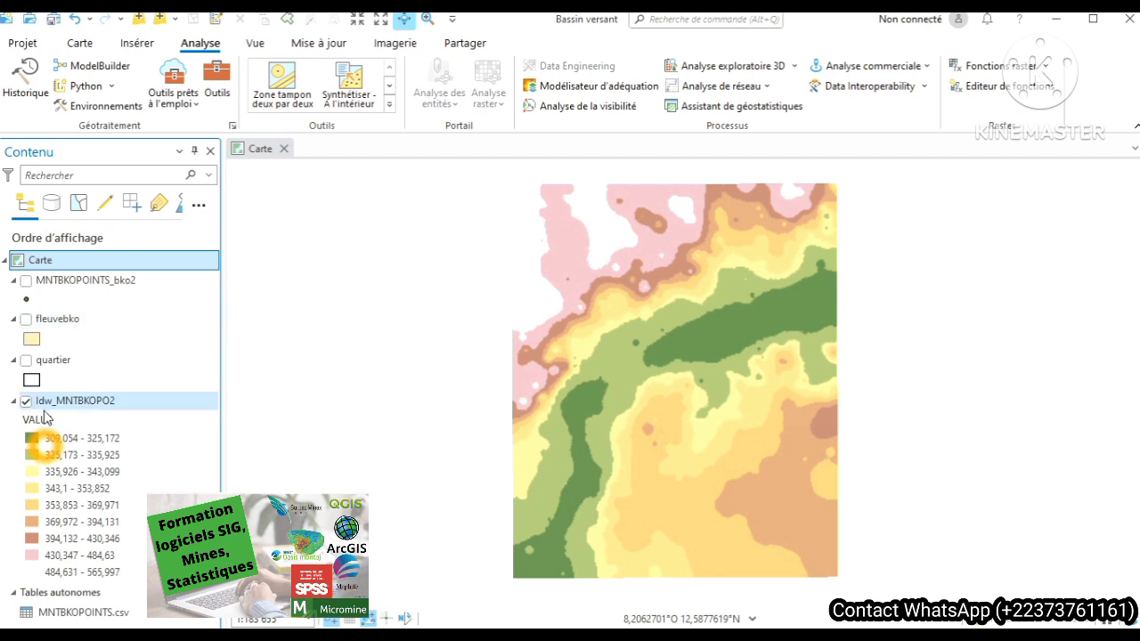
left_click(101, 456)
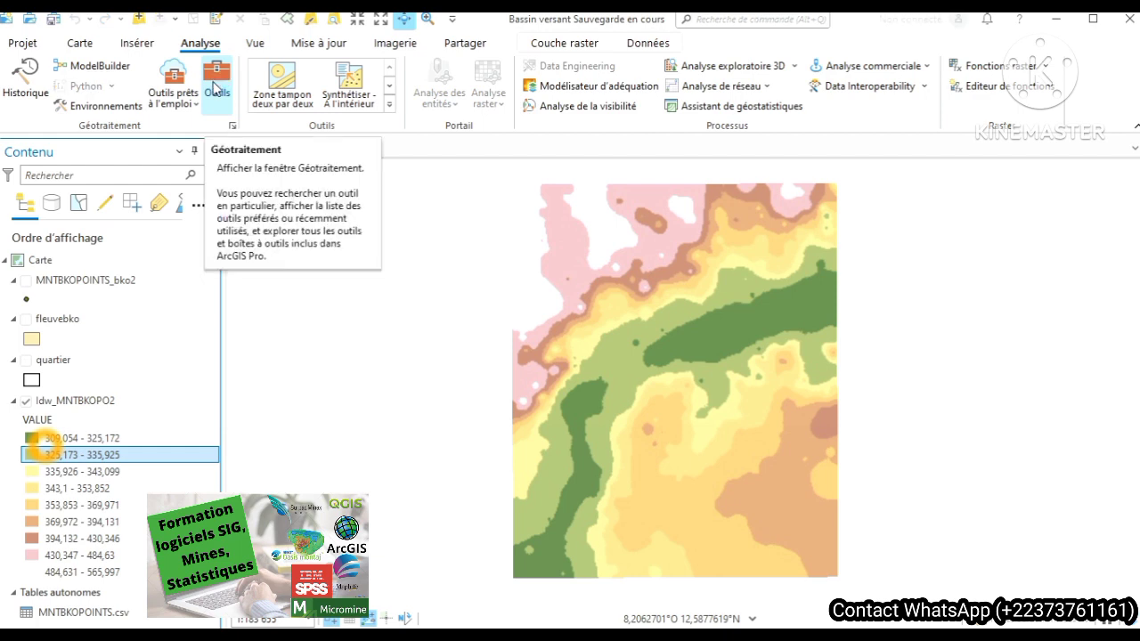
Open the Isoligne geoprocessing tool from the Raster Surface tools of Outils 3D Analyst
left_click(216, 89)
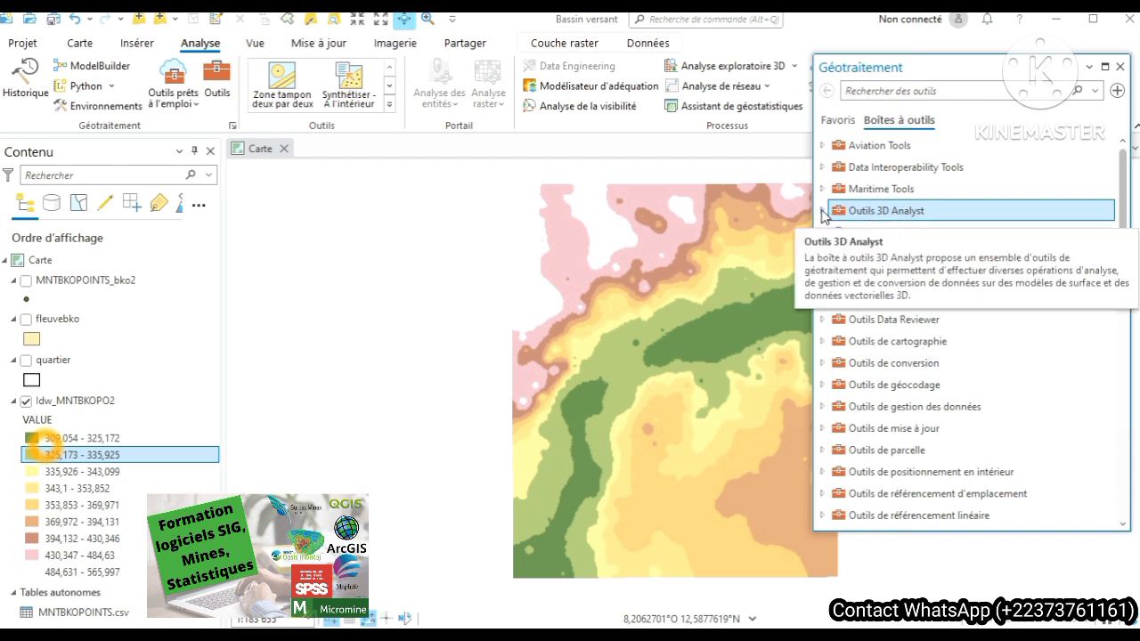
left_click(822, 211)
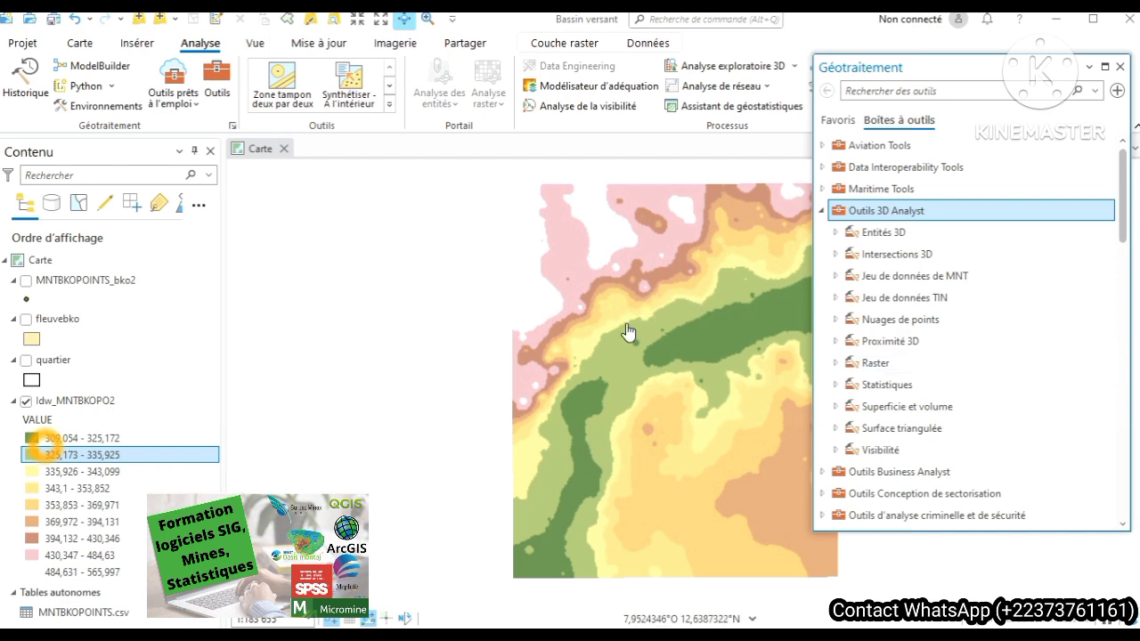
left_click(835, 363)
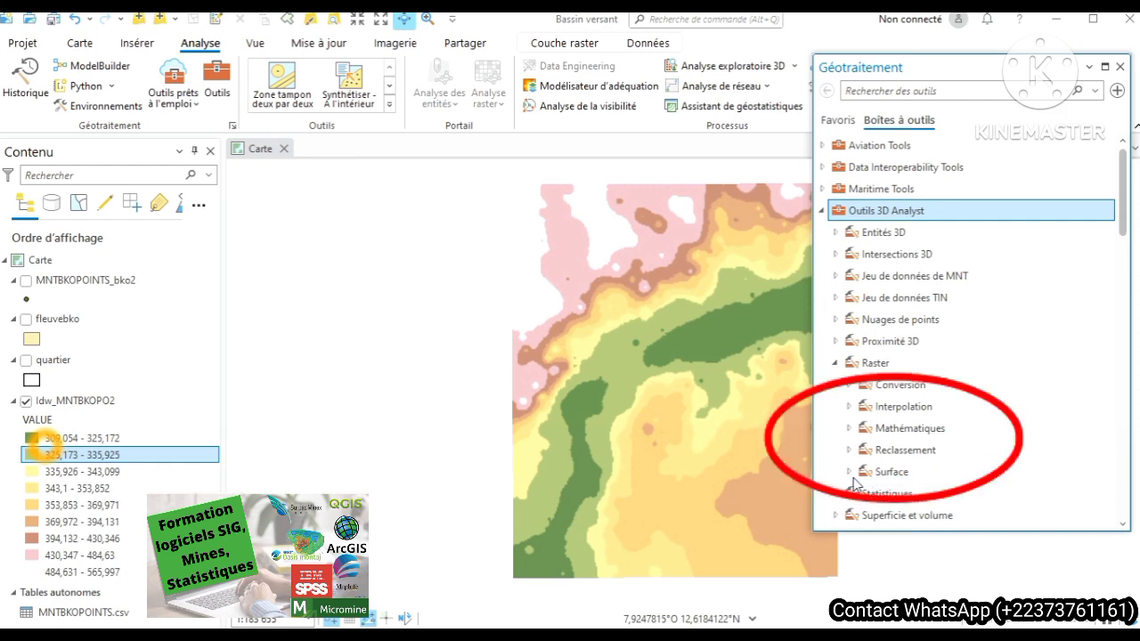
left_click(849, 473)
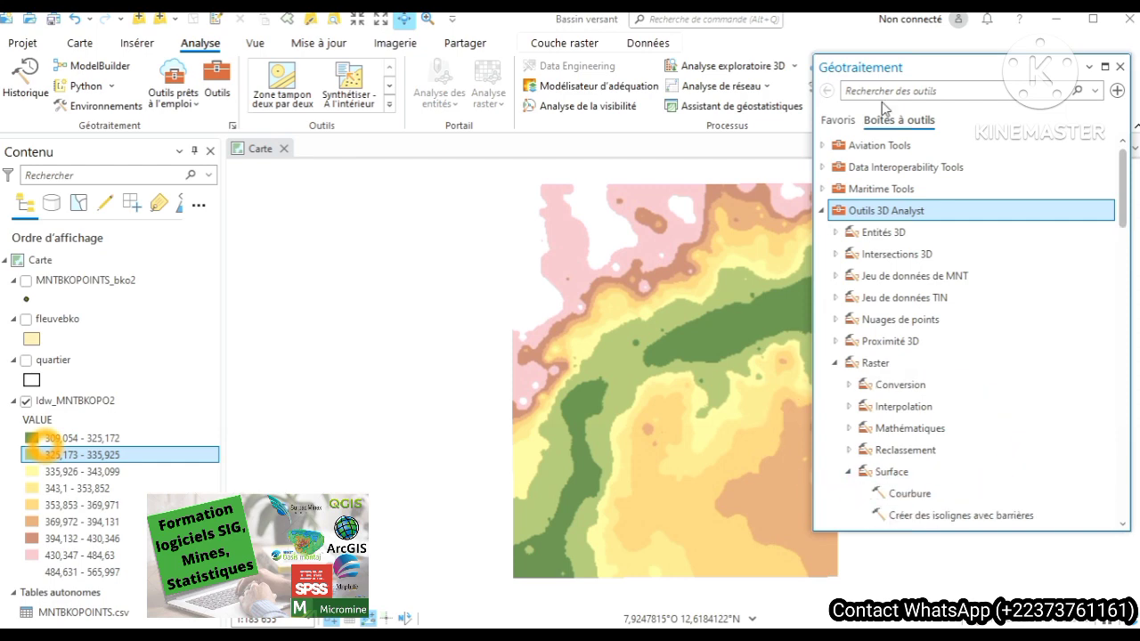
left_click_drag(913, 67, 879, 38)
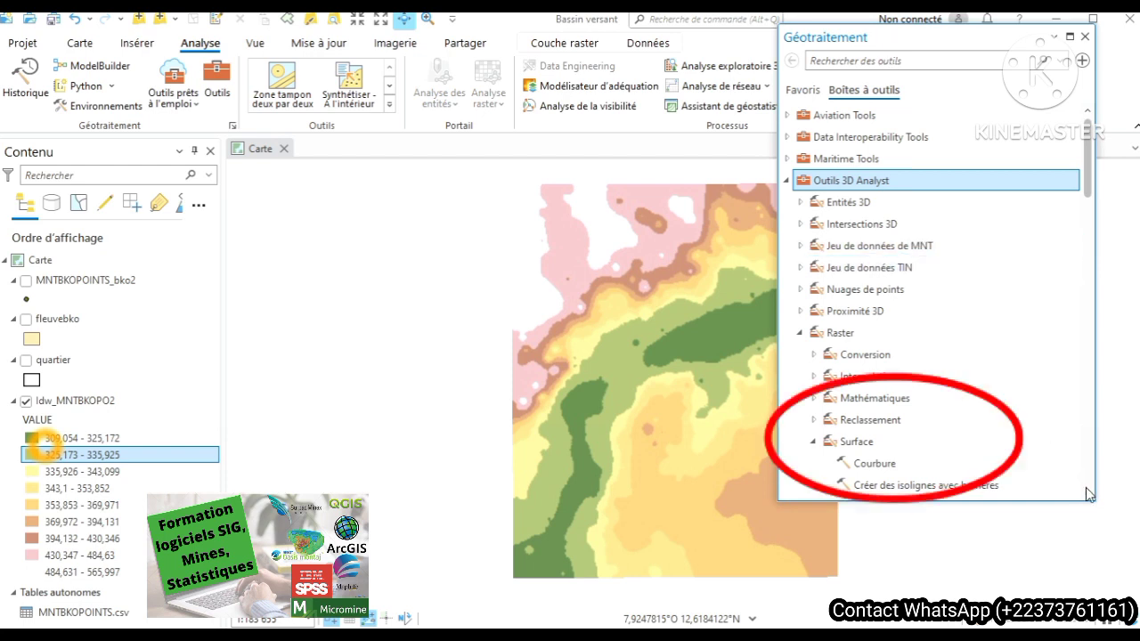
scroll(1088, 494, "down", 4)
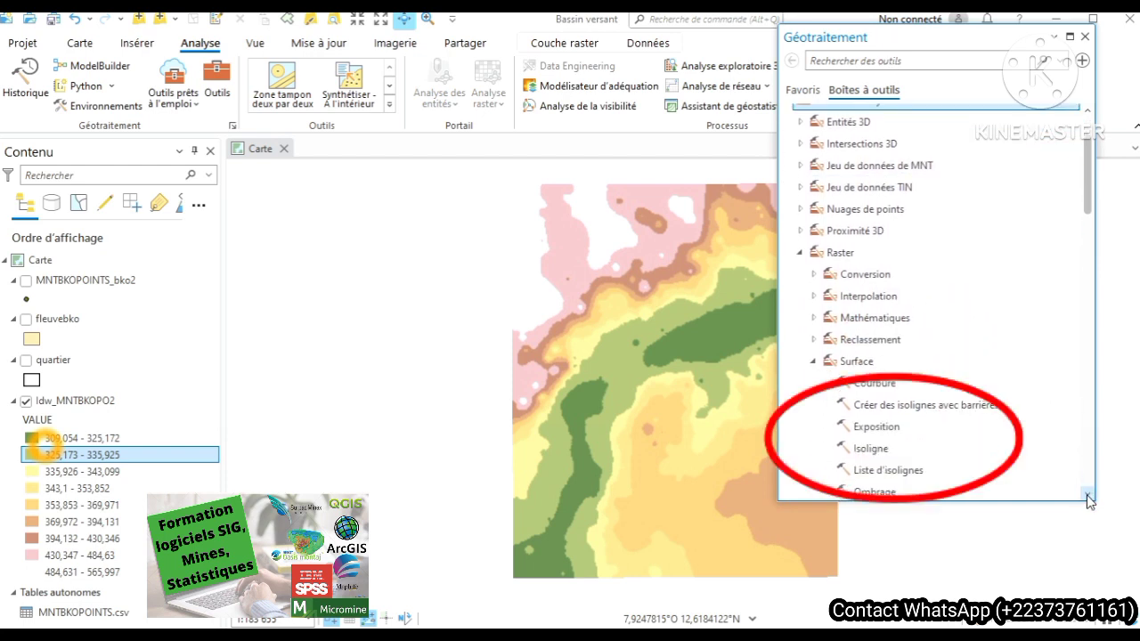
scroll(1088, 498, "down", 2)
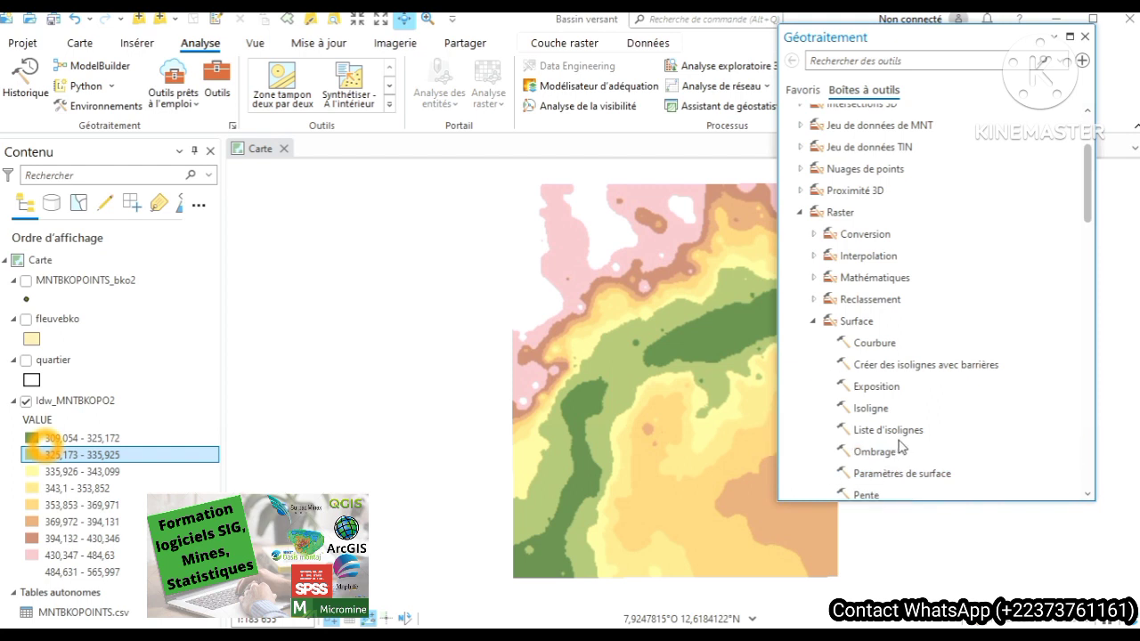
left_click(880, 415)
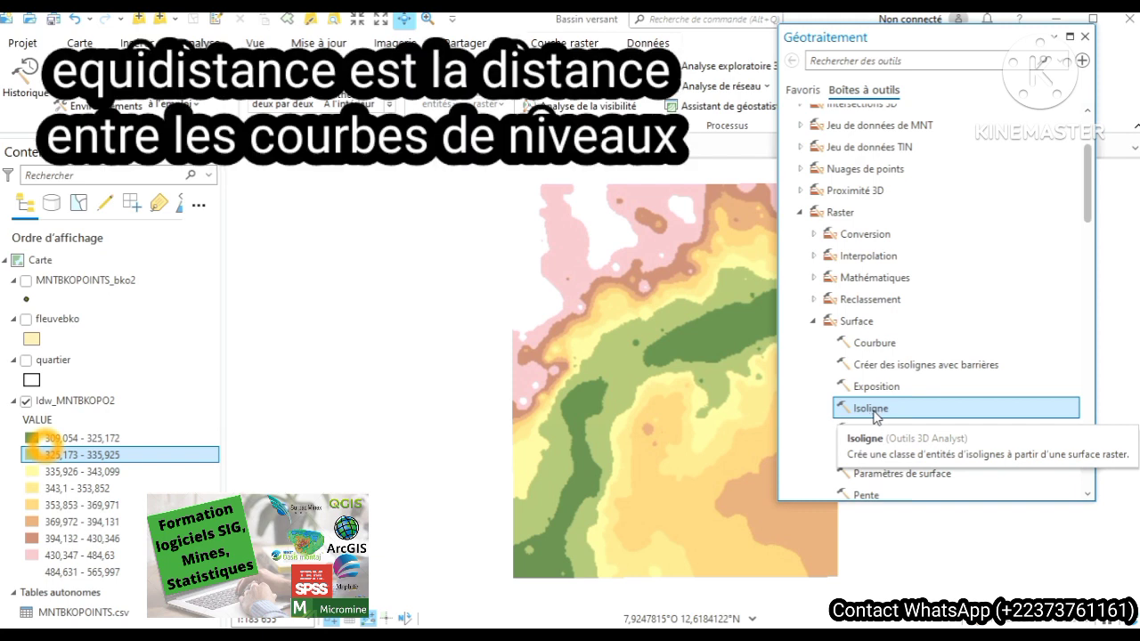
left_click(871, 409)
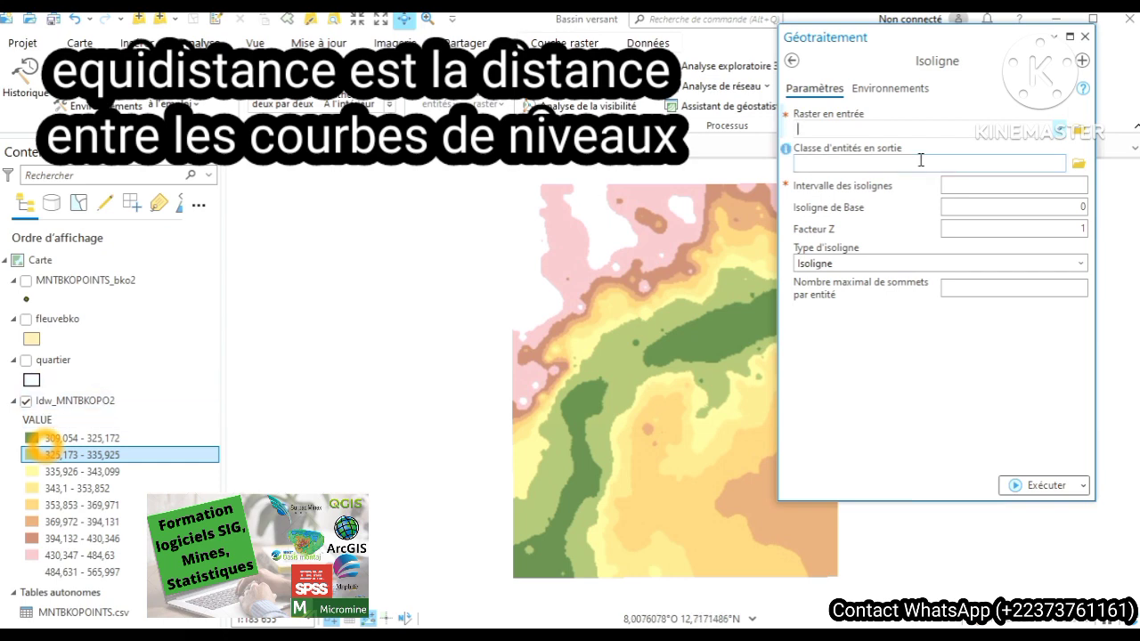
Generate contour lines from the Idw_MNTBKOPO2 raster with a contour interval of 10, and clear the tool windows off the map
left_click(1060, 131)
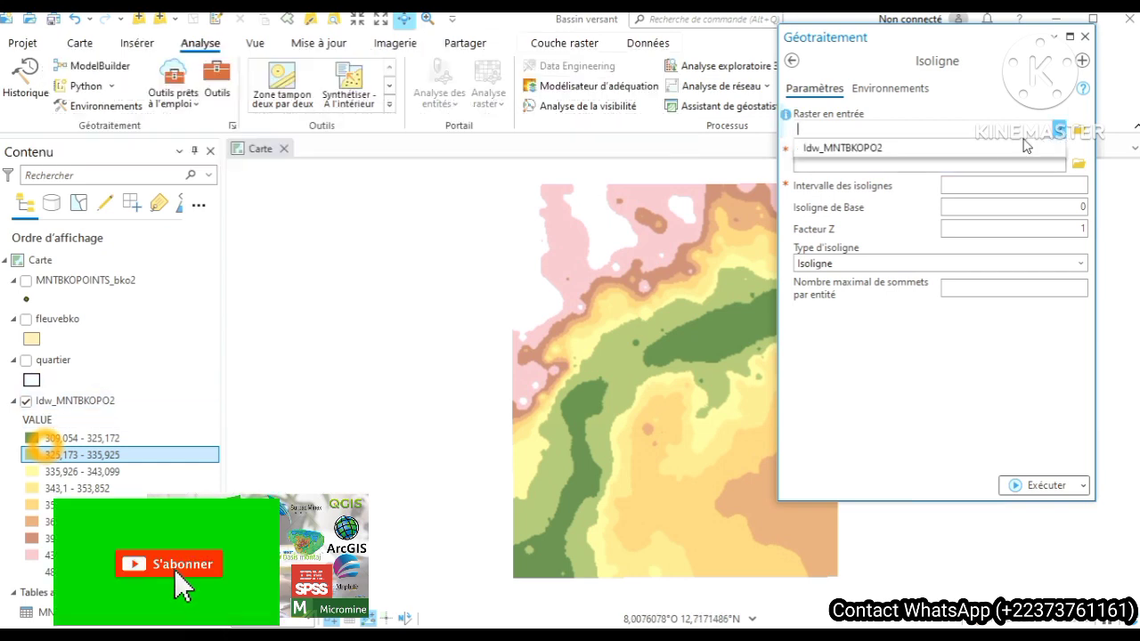
left_click(945, 158)
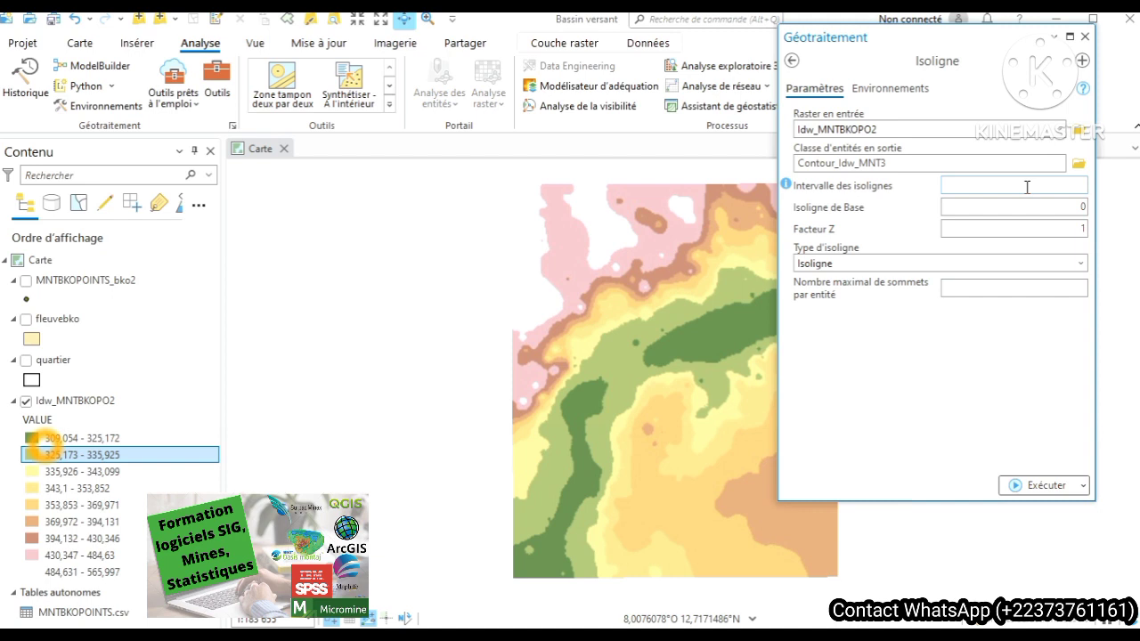
left_click(1041, 188)
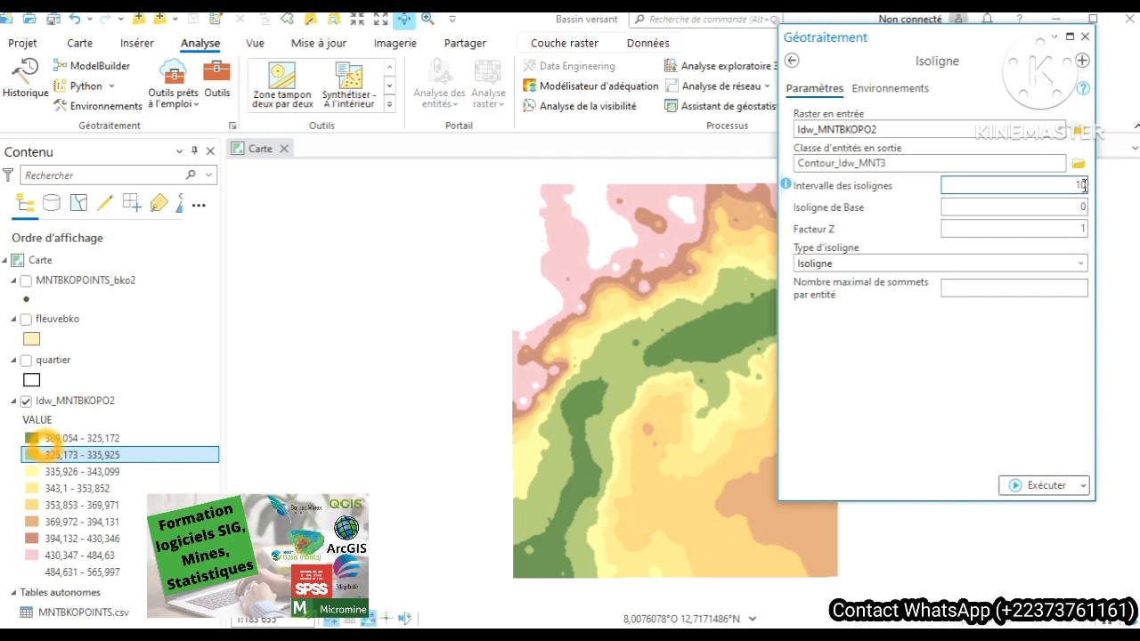
left_click(1034, 488)
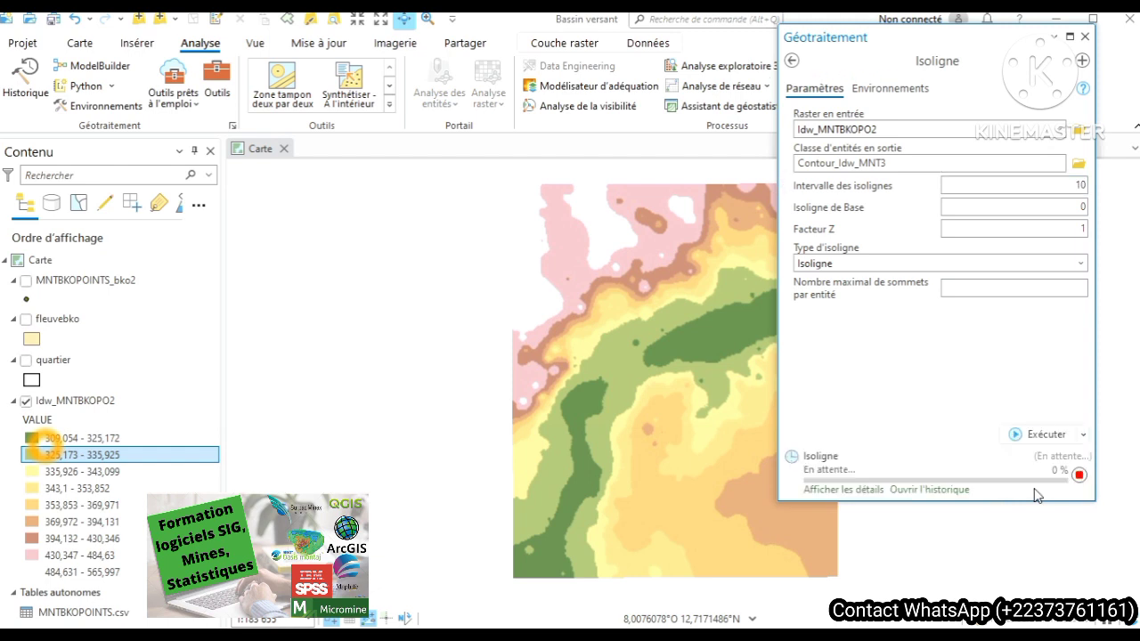
mouse_move(1034, 495)
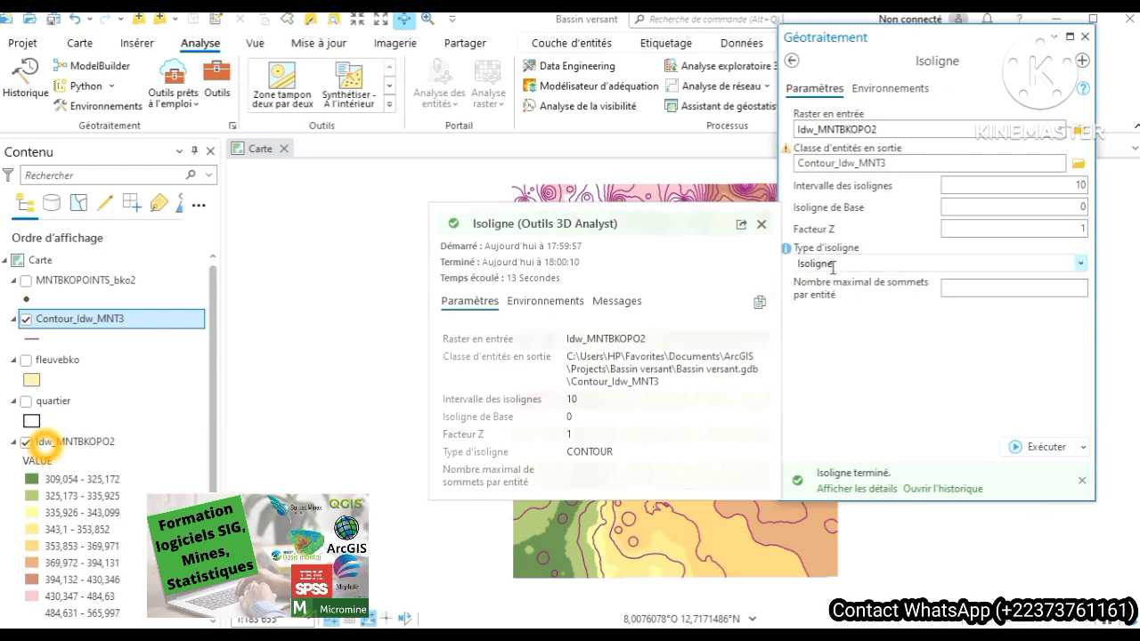
left_click(761, 224)
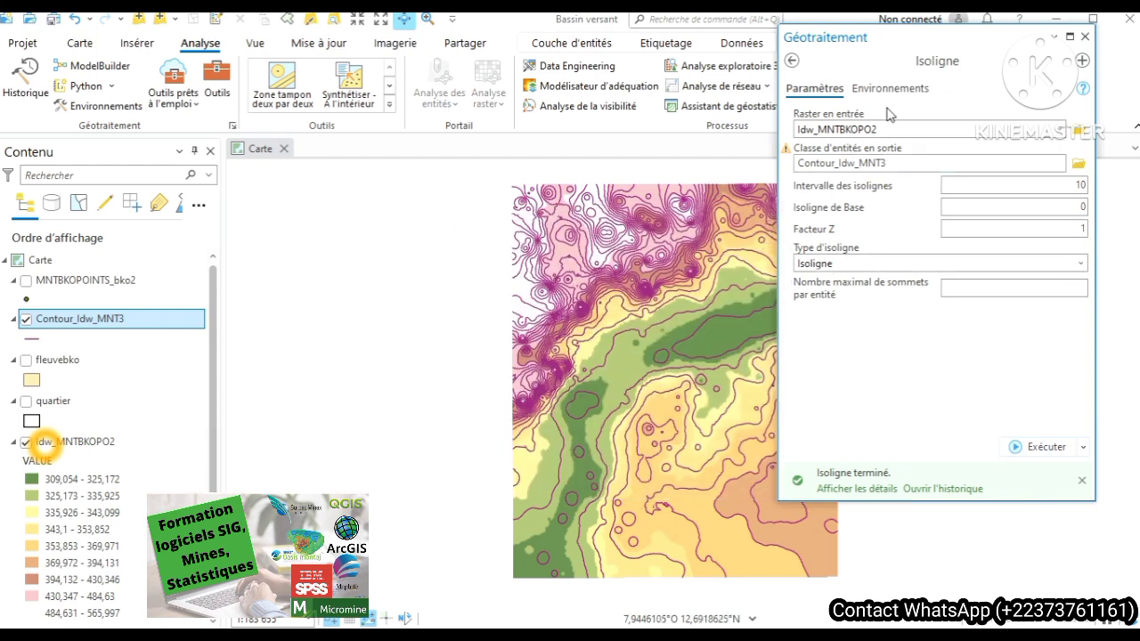
left_click_drag(899, 50, 1010, 178)
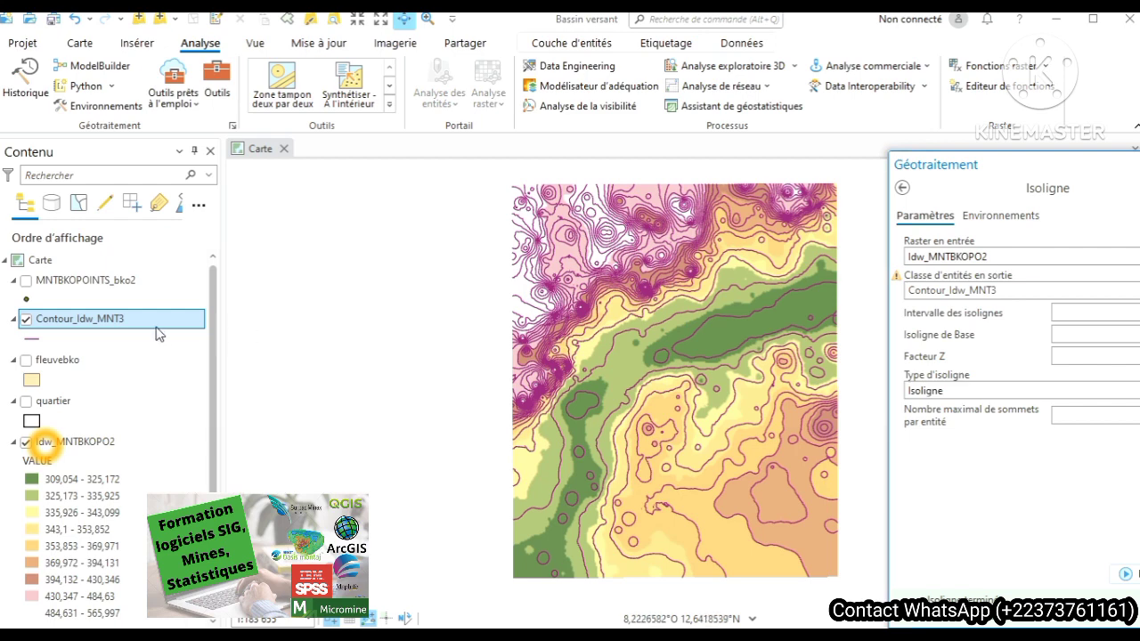
Turn on labels for the Contour_Idw_MNT3 contour layer
left_click(80, 325)
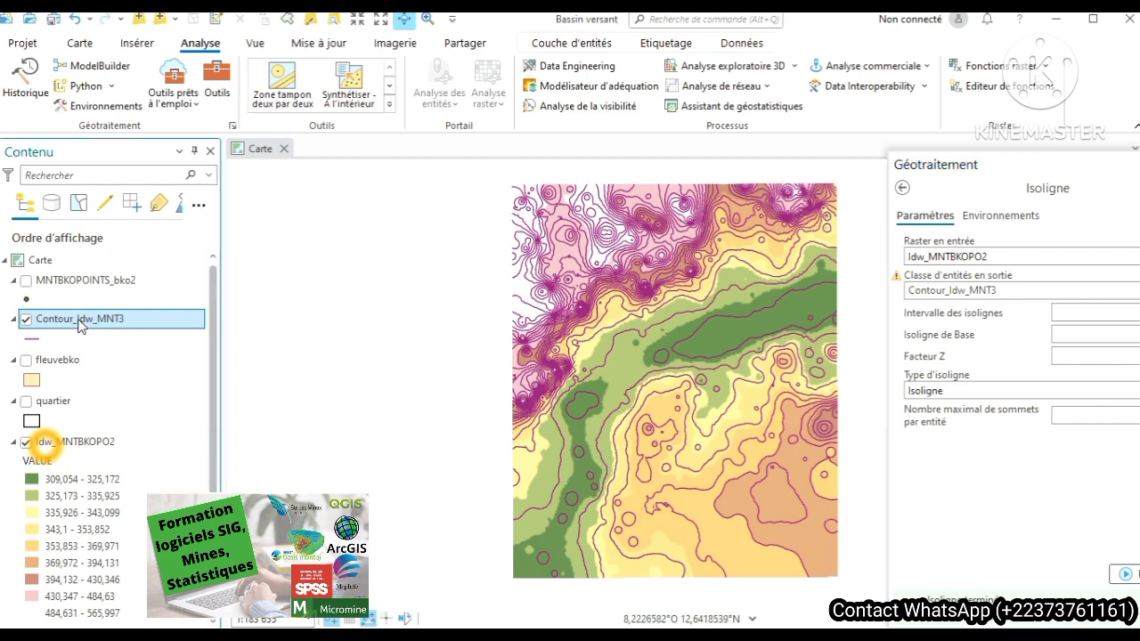
right_click(80, 326)
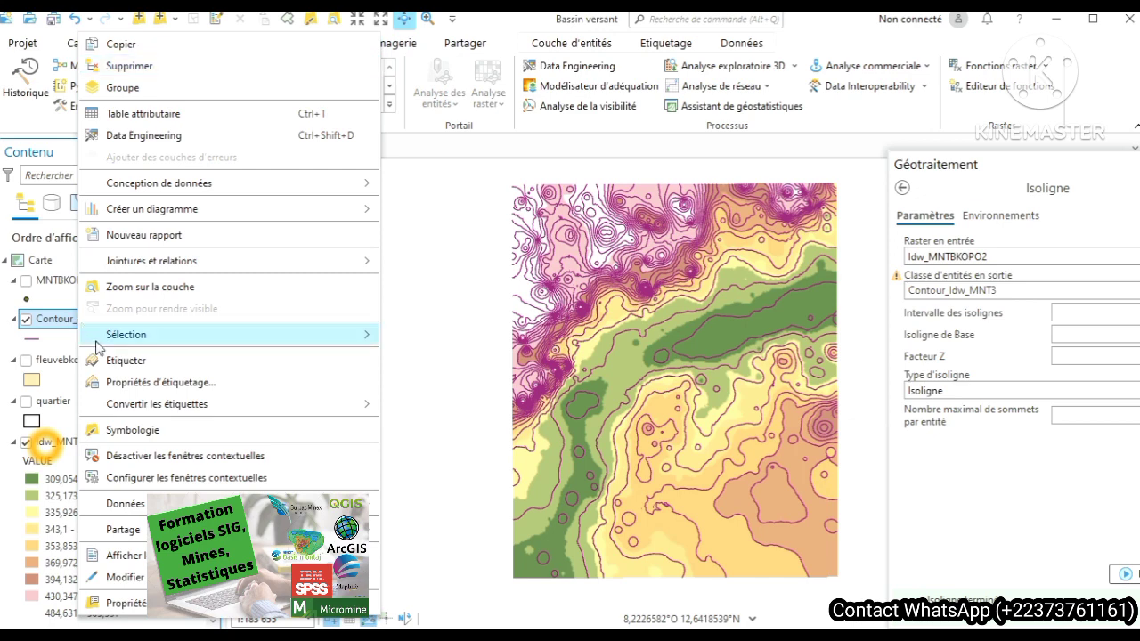
left_click(131, 365)
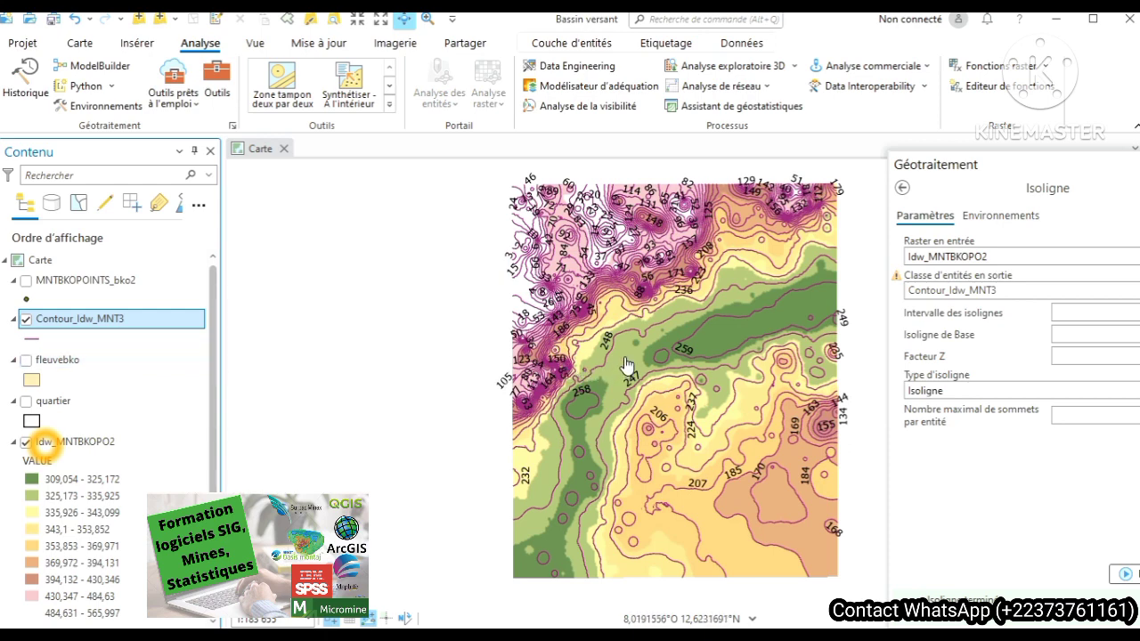
Check the fields in the attribute table of the Contour_Idw_MNT3 layer and close the table
right_click(115, 329)
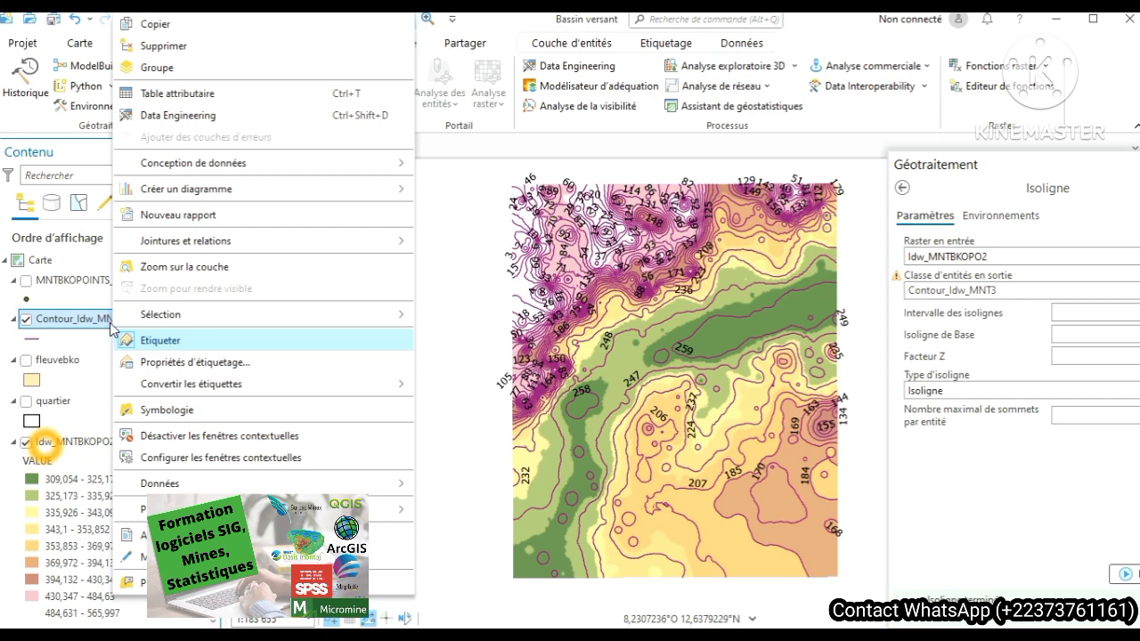
left_click(181, 94)
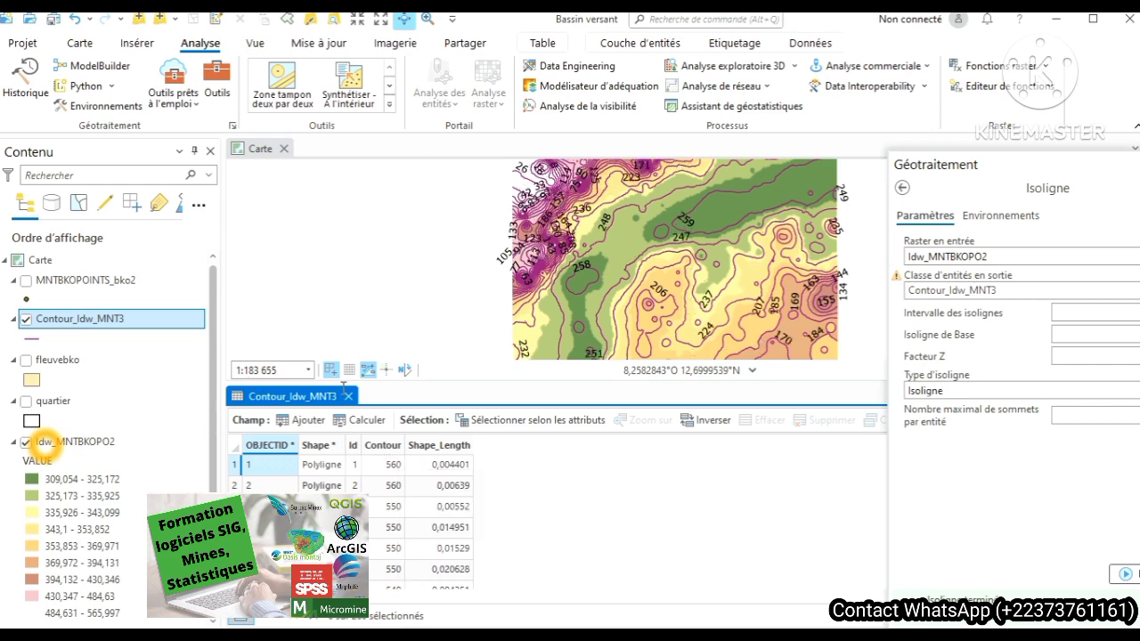
left_click(348, 397)
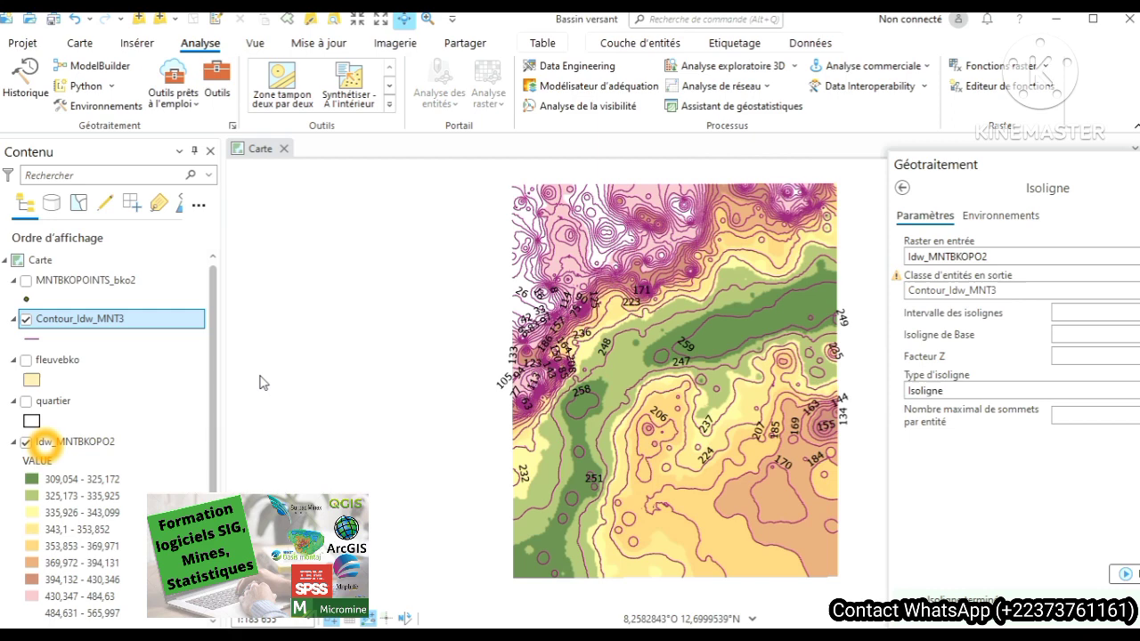
Change the label expression of the Contour_Idw_MNT3 layer to $feature.Contour, apply it and close the label class settings
right_click(124, 332)
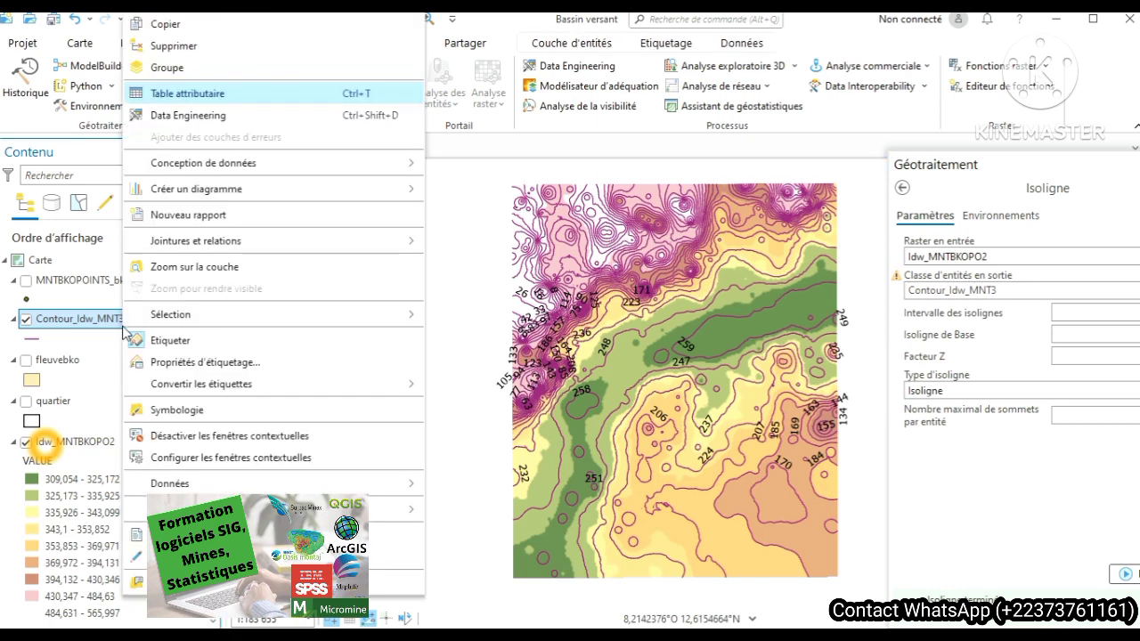
left_click(204, 361)
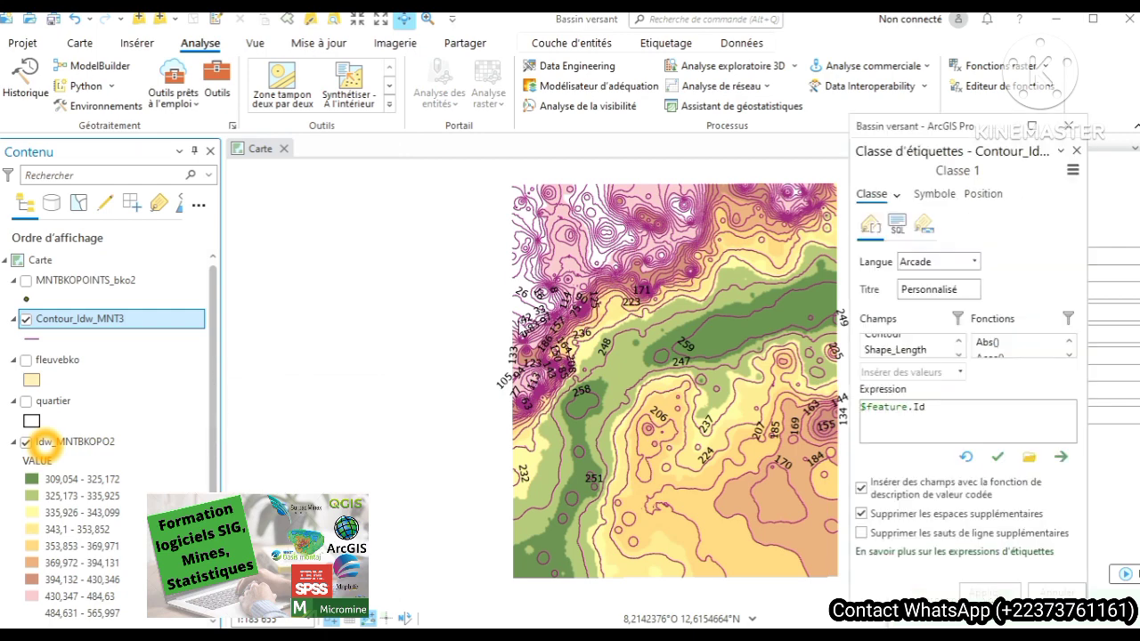
left_click(928, 393)
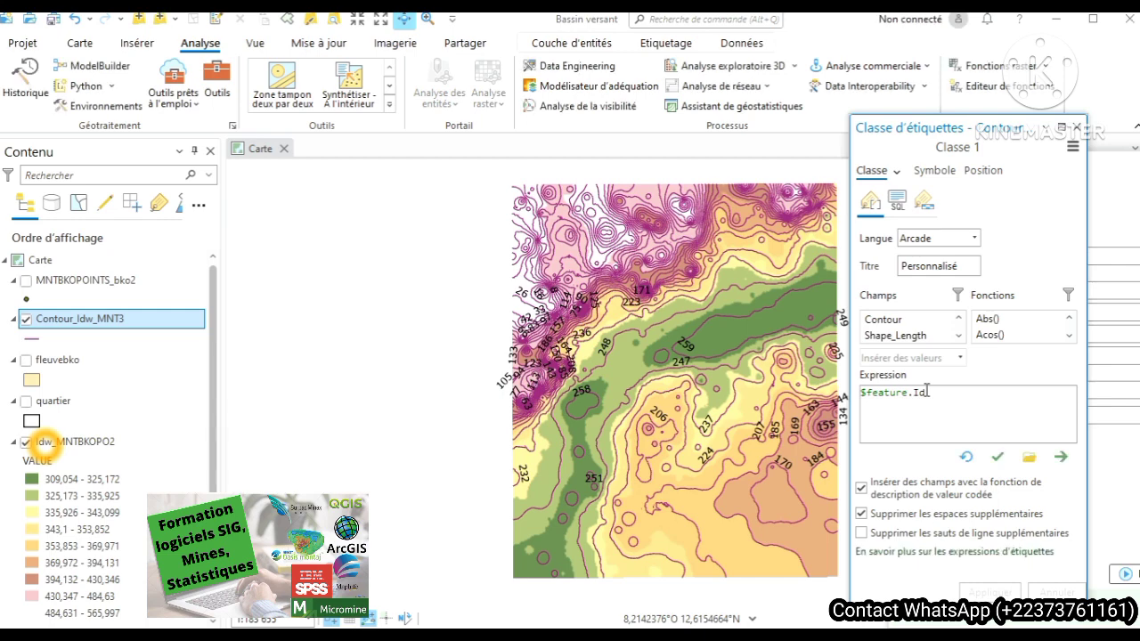
left_click_drag(928, 393, 862, 396)
key("Delete")
left_click(886, 321)
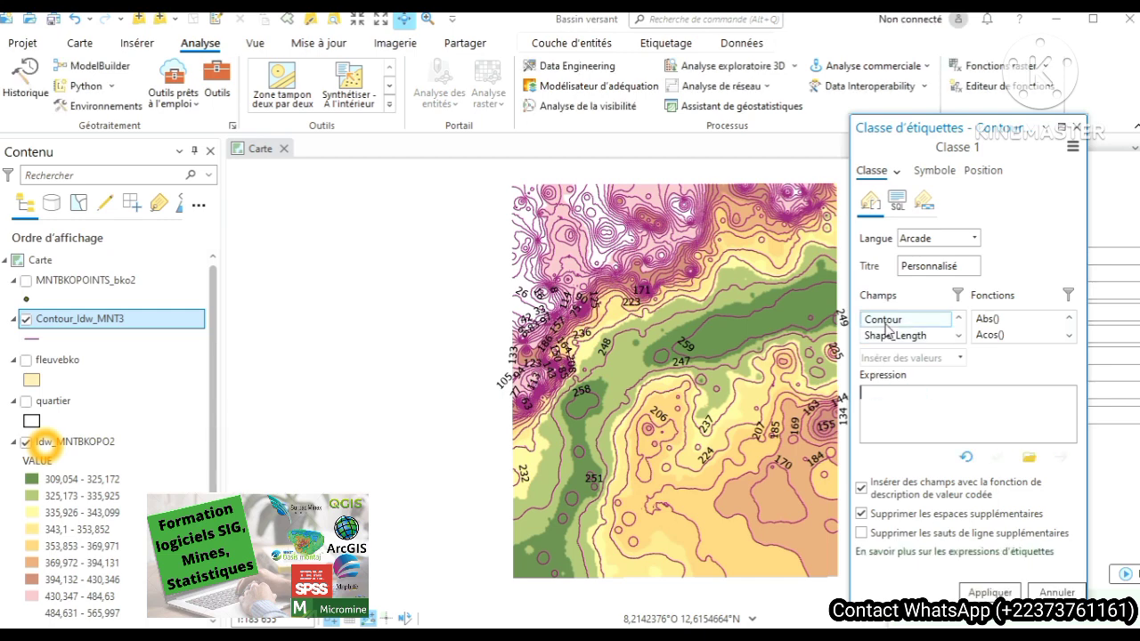
double_click(888, 322)
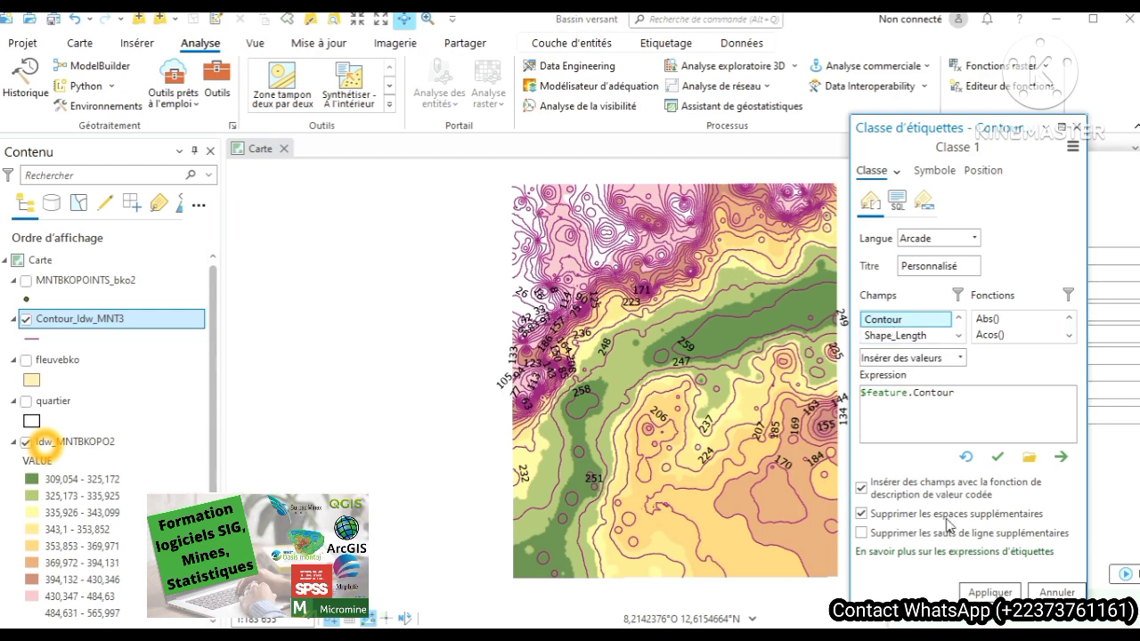
left_click(988, 592)
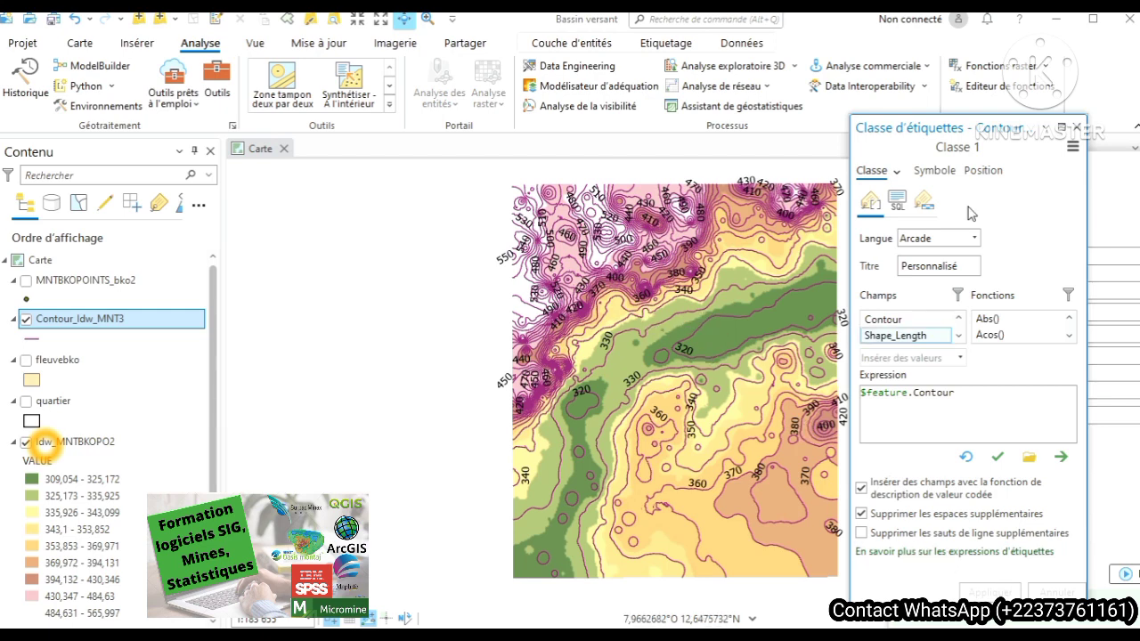
left_click(1075, 128)
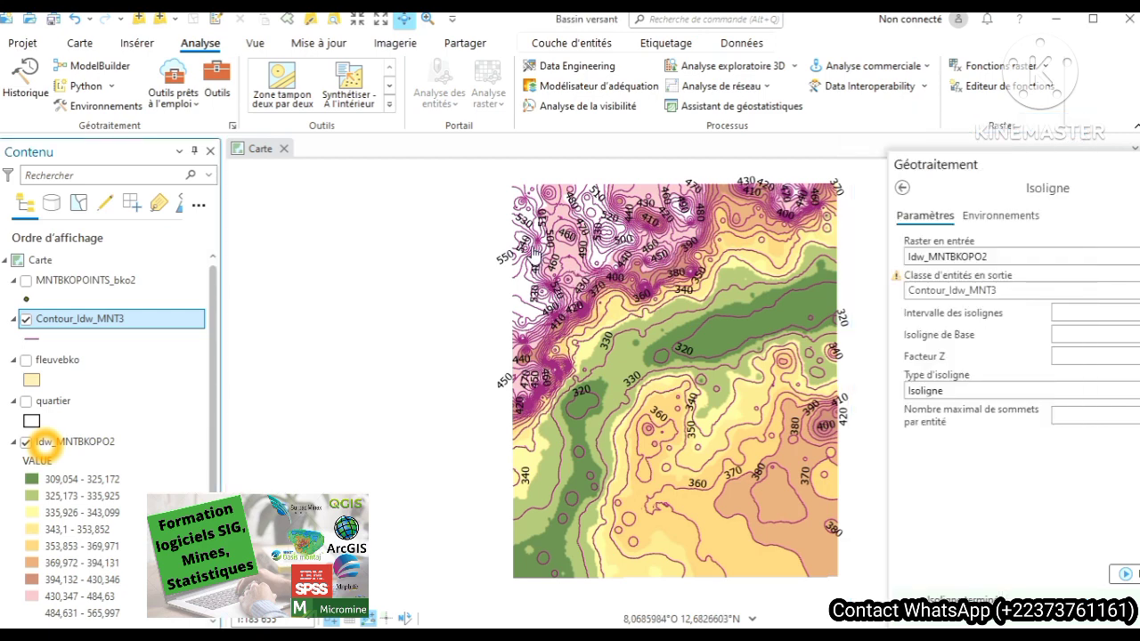
Examine the elevation labels along the contour lines up close, from the northwest relief to the low central valley
left_click(356, 20)
left_click(356, 20)
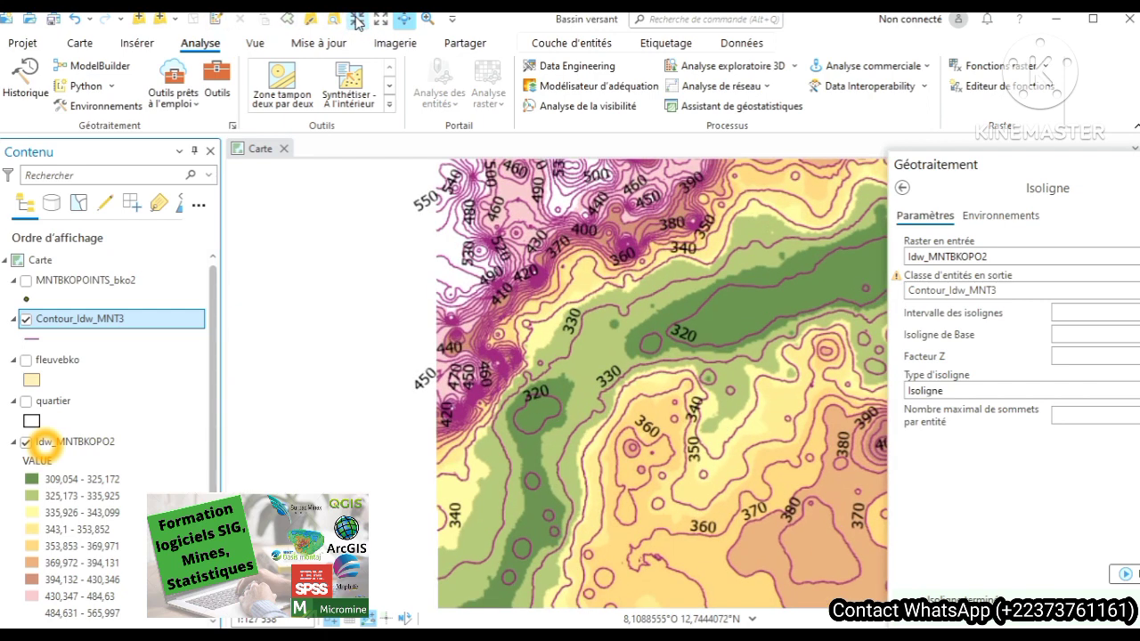
left_click(356, 19)
left_click(356, 20)
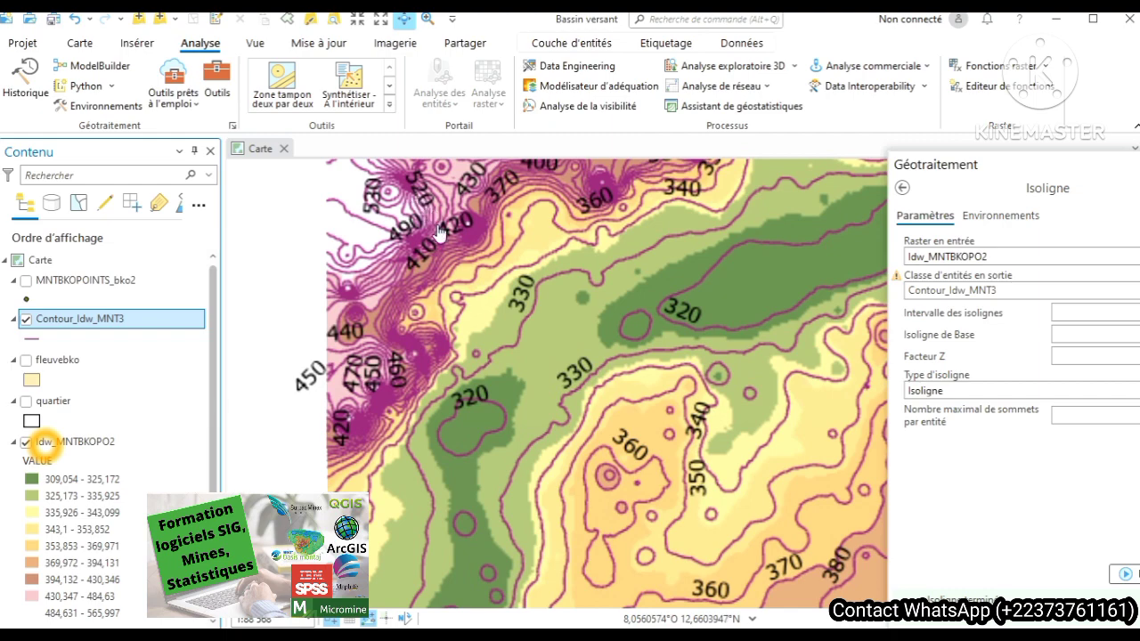
left_click_drag(440, 235, 455, 504)
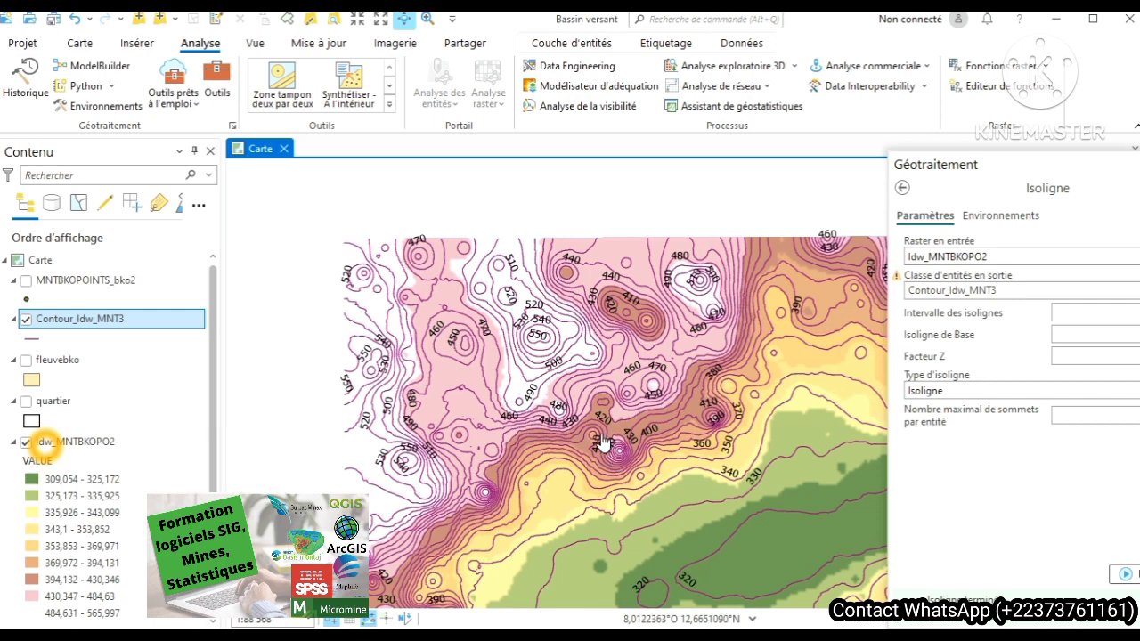
left_click_drag(602, 443, 556, 303)
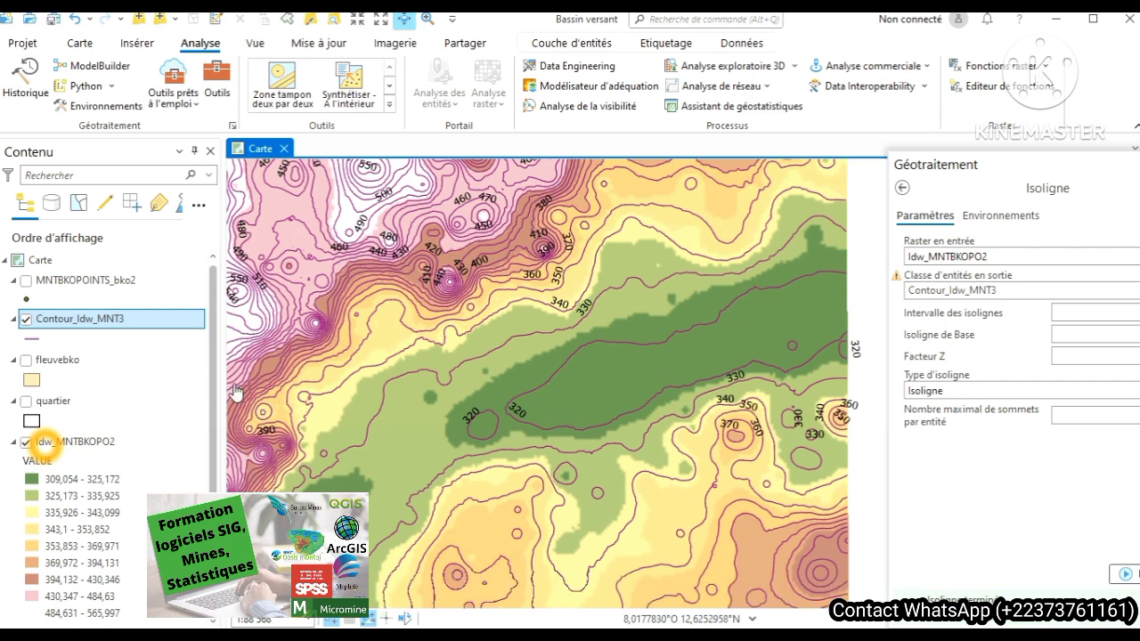
Display the fleuvebko layer together with the contours over a wider map extent and save the project
left_click(26, 359)
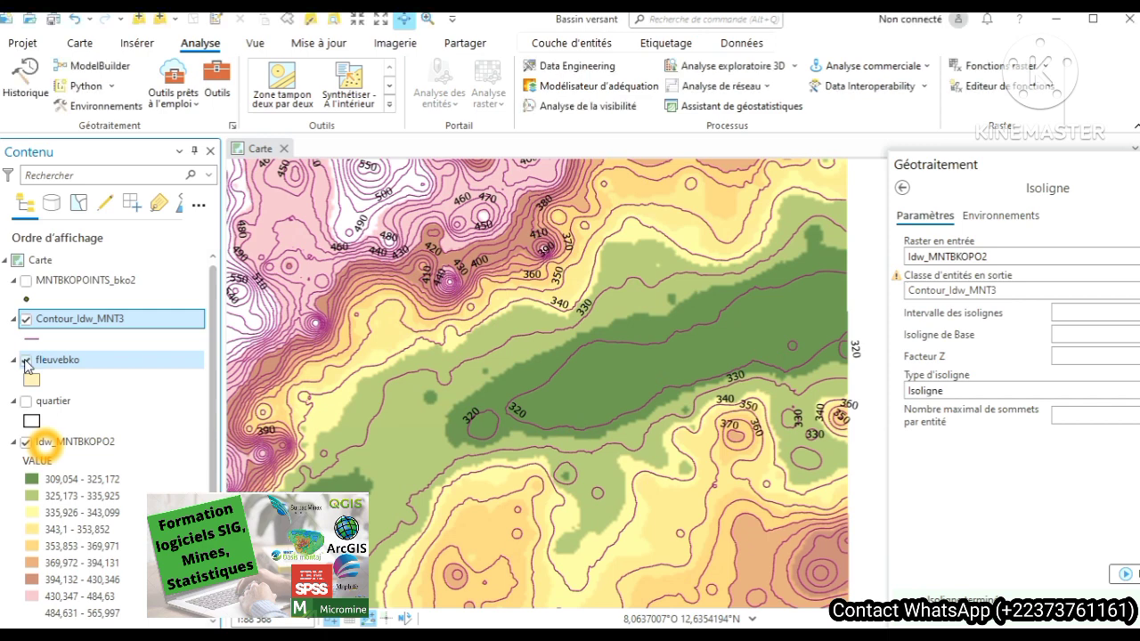
left_click(381, 20)
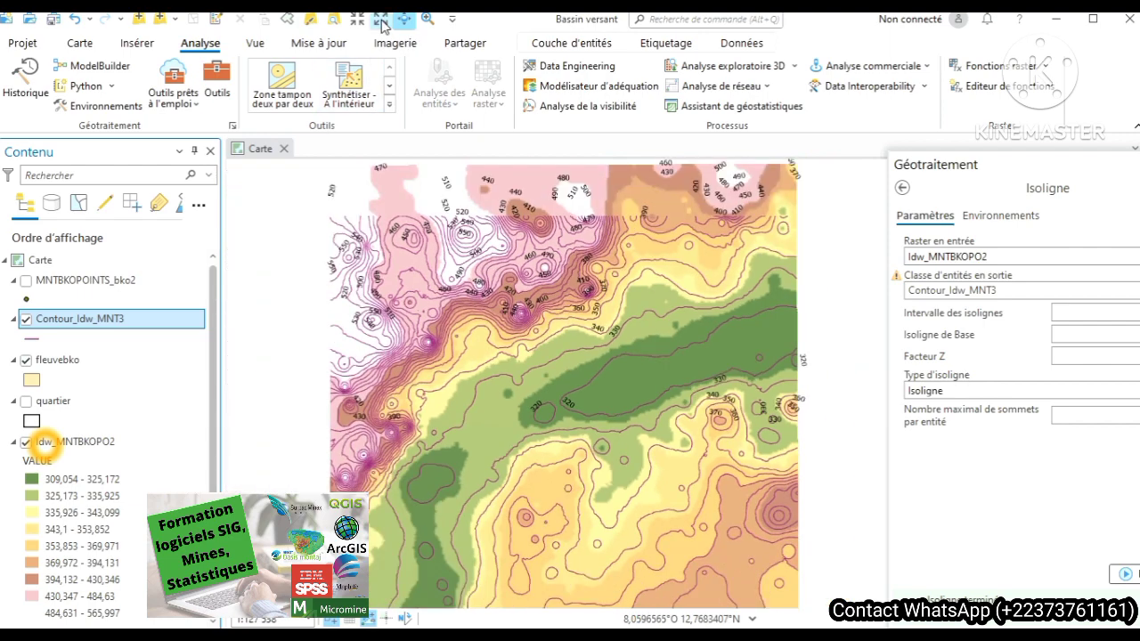
left_click(381, 20)
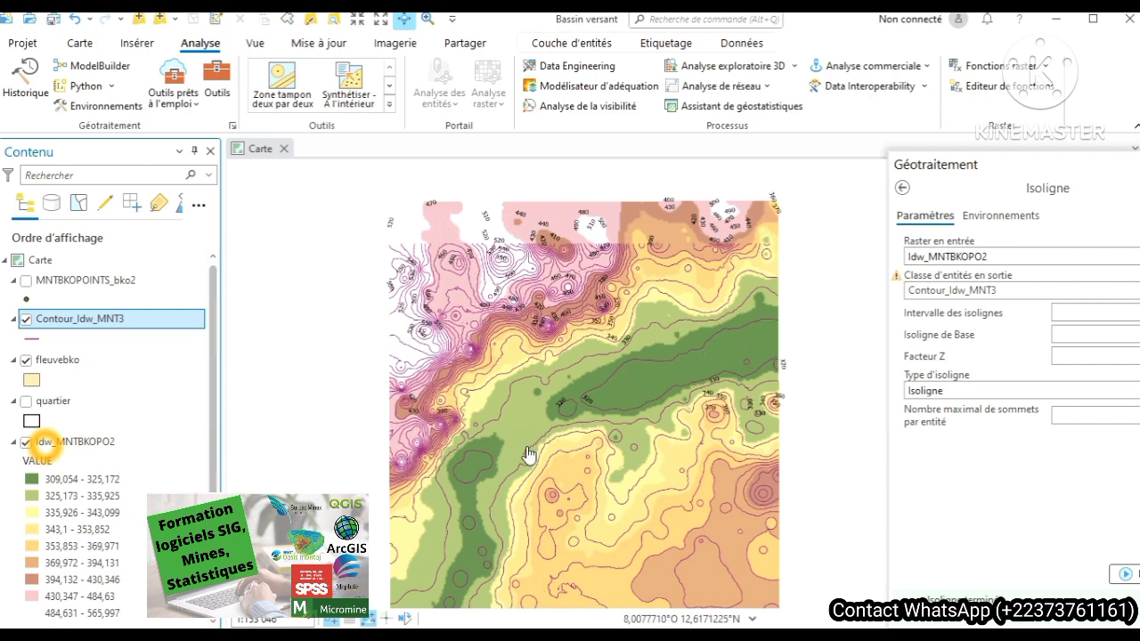
key("ctrl+s")
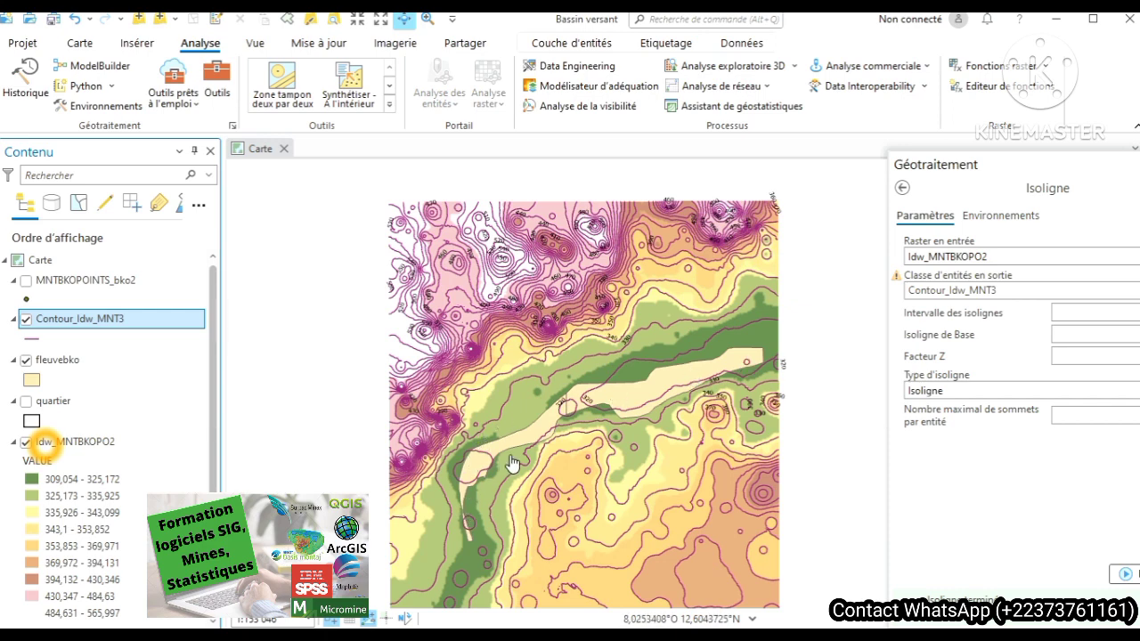
left_click(695, 387)
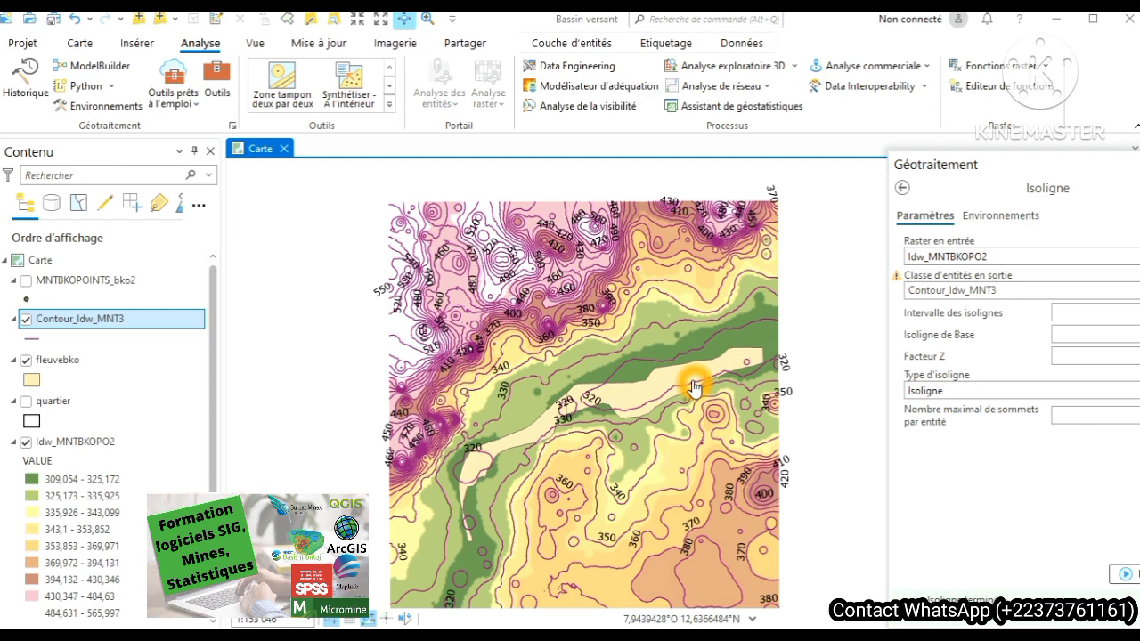
Open the Liste d'isolignes tool from the Raster Surface tools and set Idw_MNTBKOPO2 as its input raster
left_click(1004, 416)
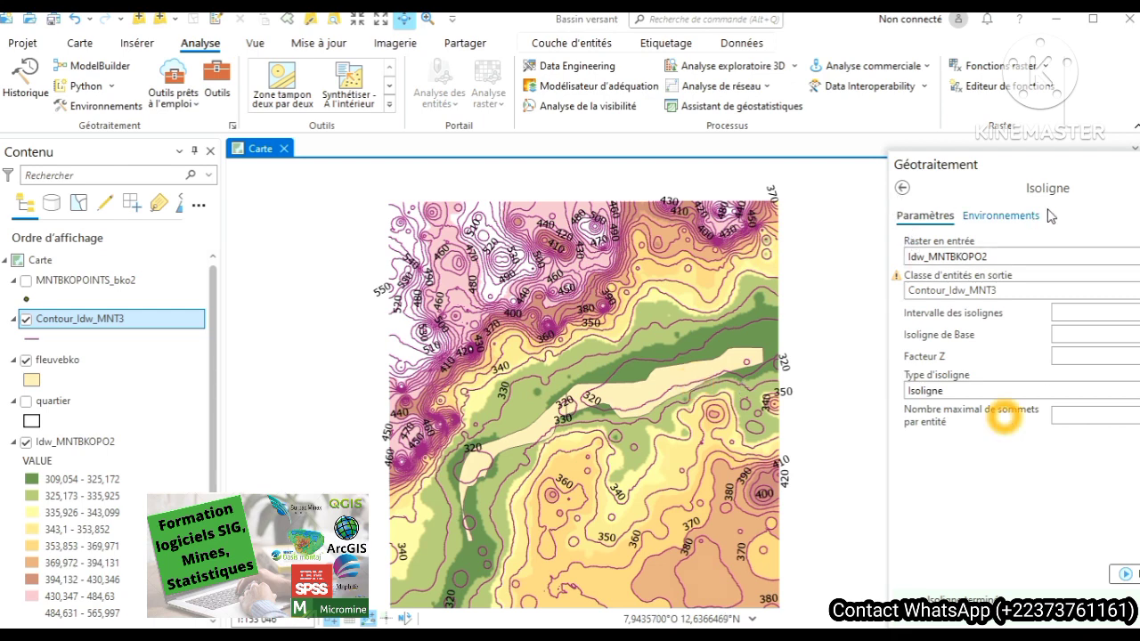
left_click(902, 189)
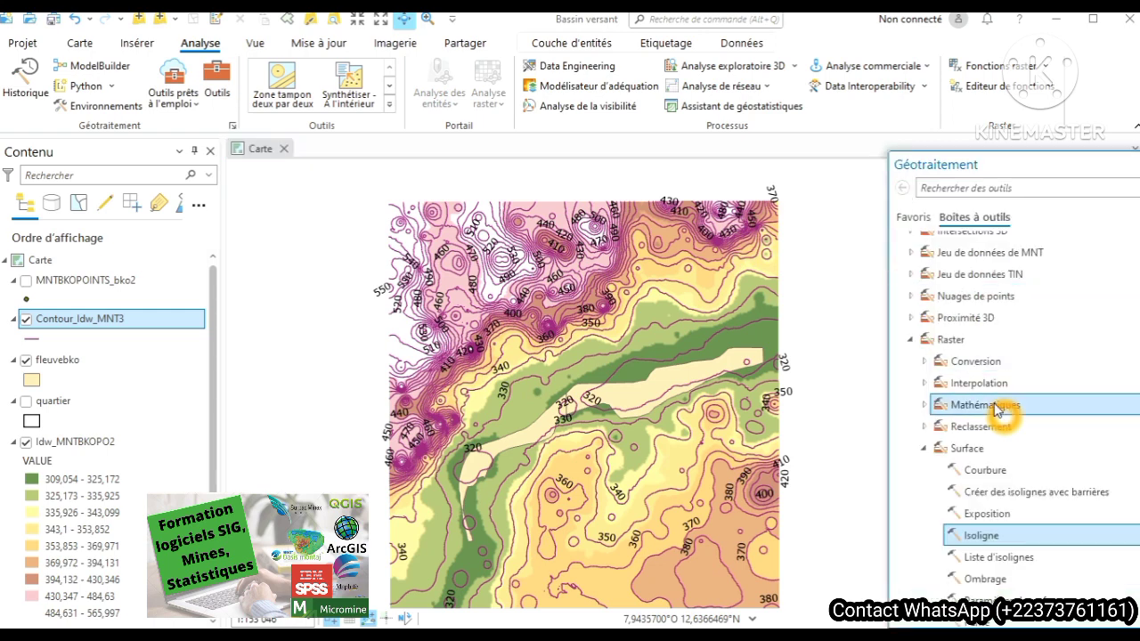
left_click(991, 559)
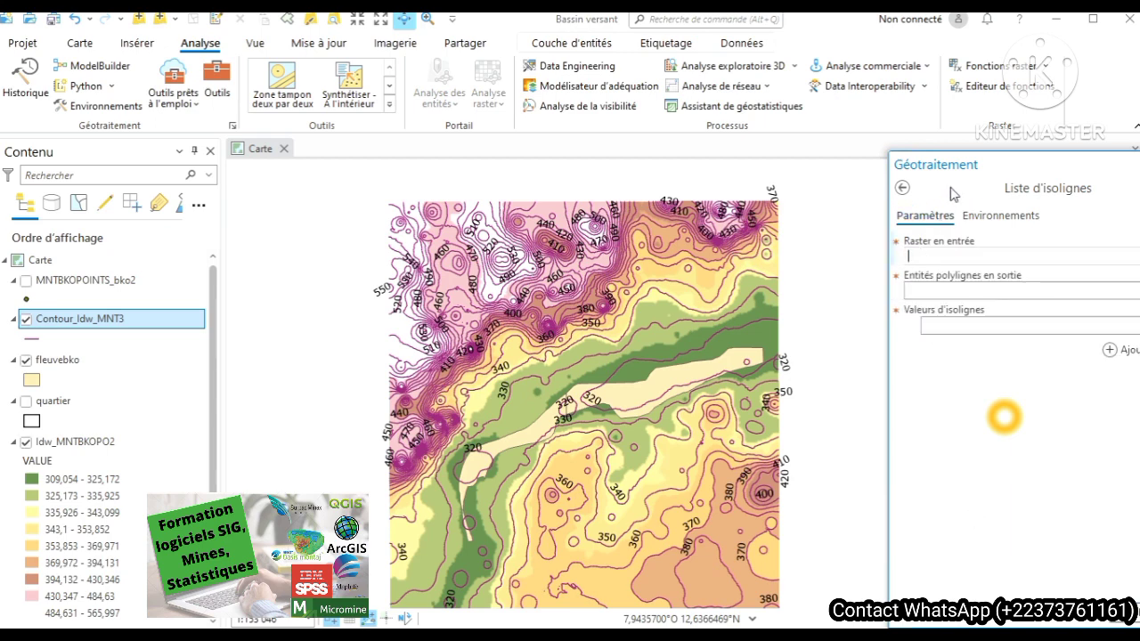
left_click_drag(959, 175, 879, 140)
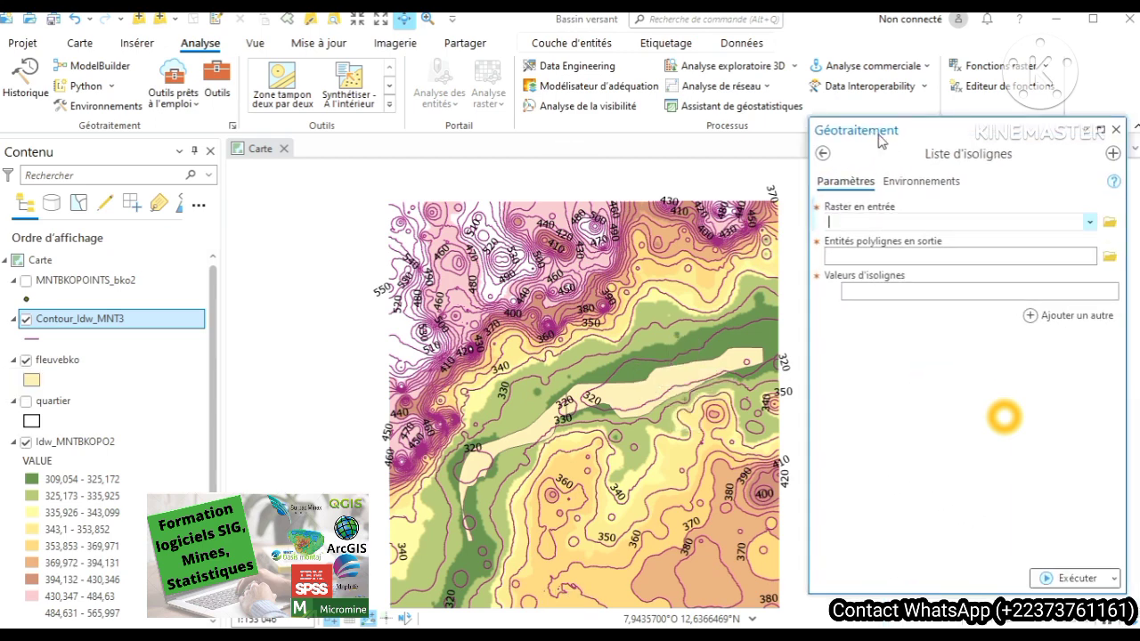
left_click(1088, 222)
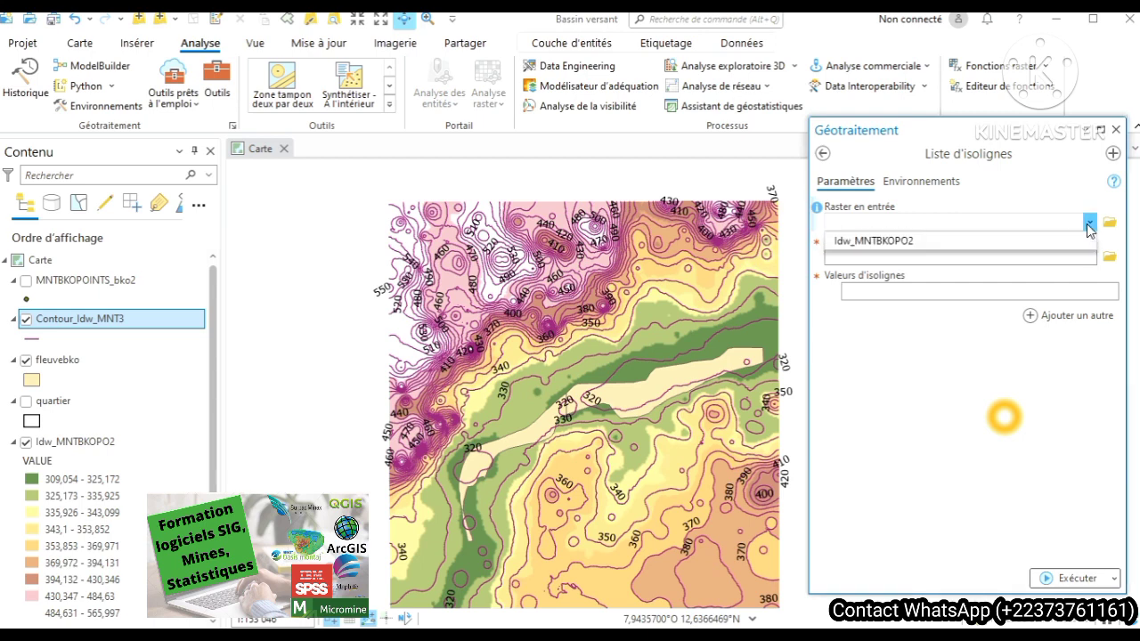
left_click(1011, 241)
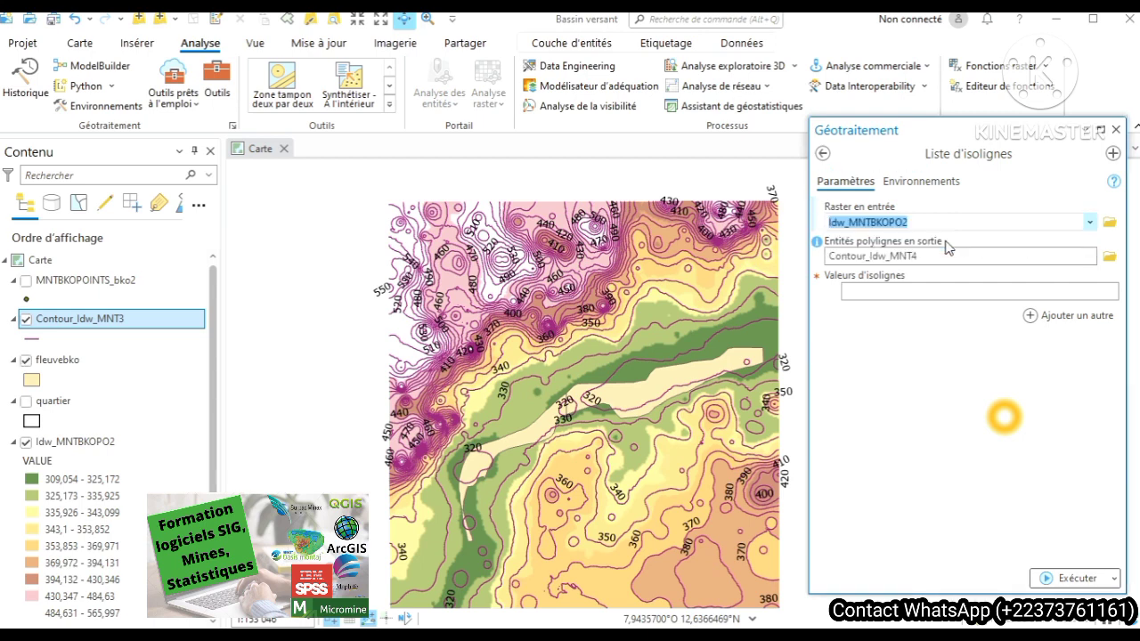
Enter 420, 440 and 460 as the first three contour values of the Liste d'isolignes tool
left_click(878, 290)
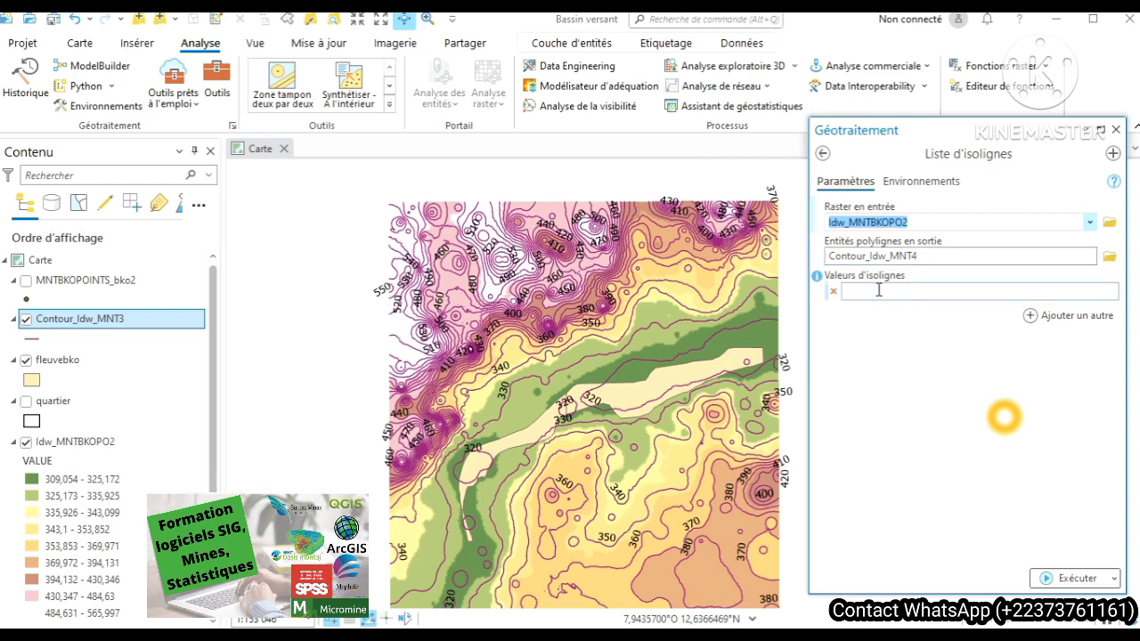
left_click(952, 290)
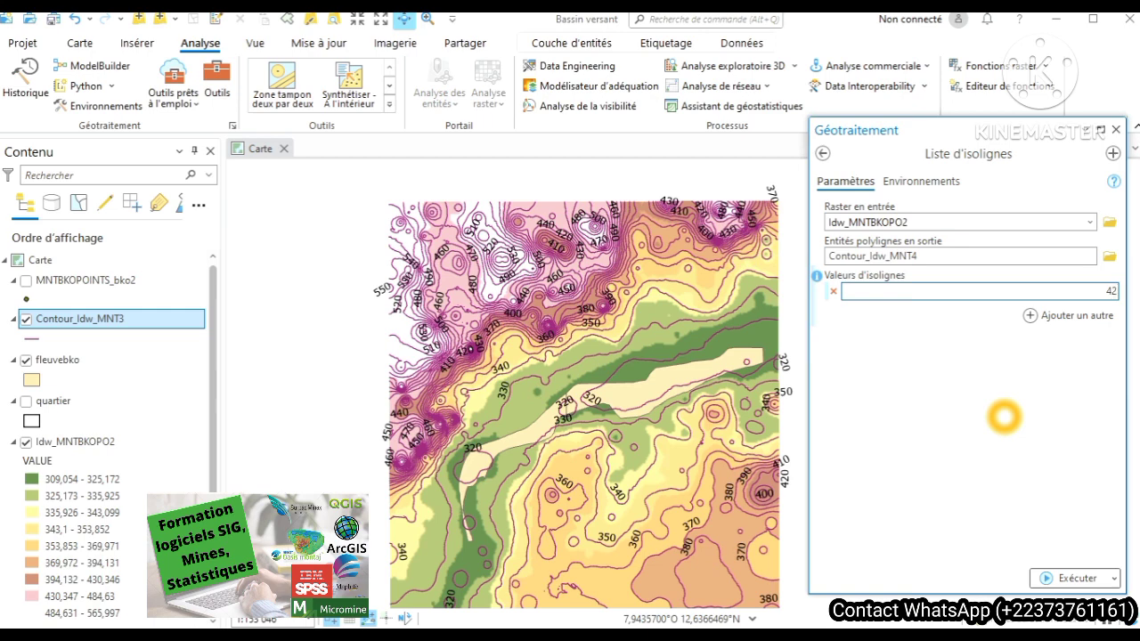
type("0")
left_click(1031, 318)
left_click(1065, 311)
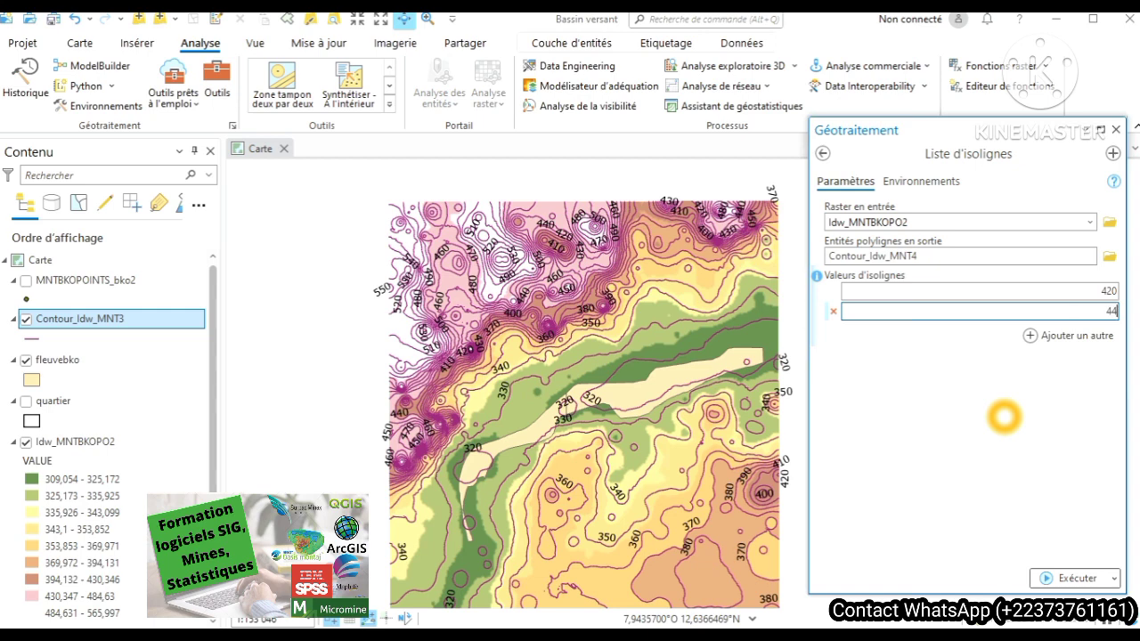
left_click(1031, 337)
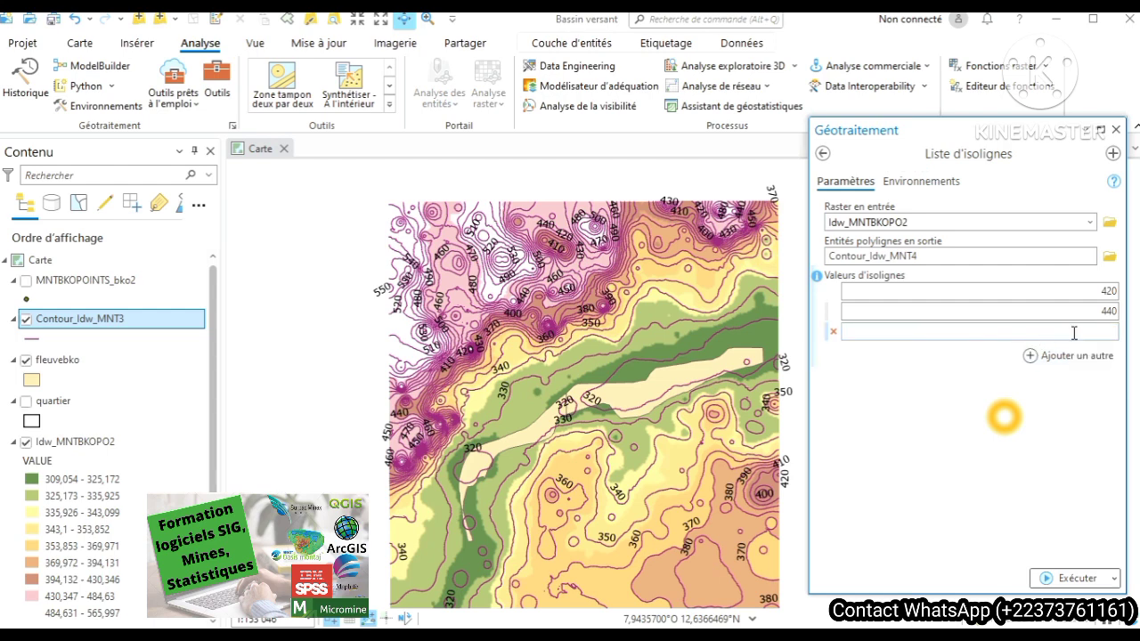
left_click(1074, 333)
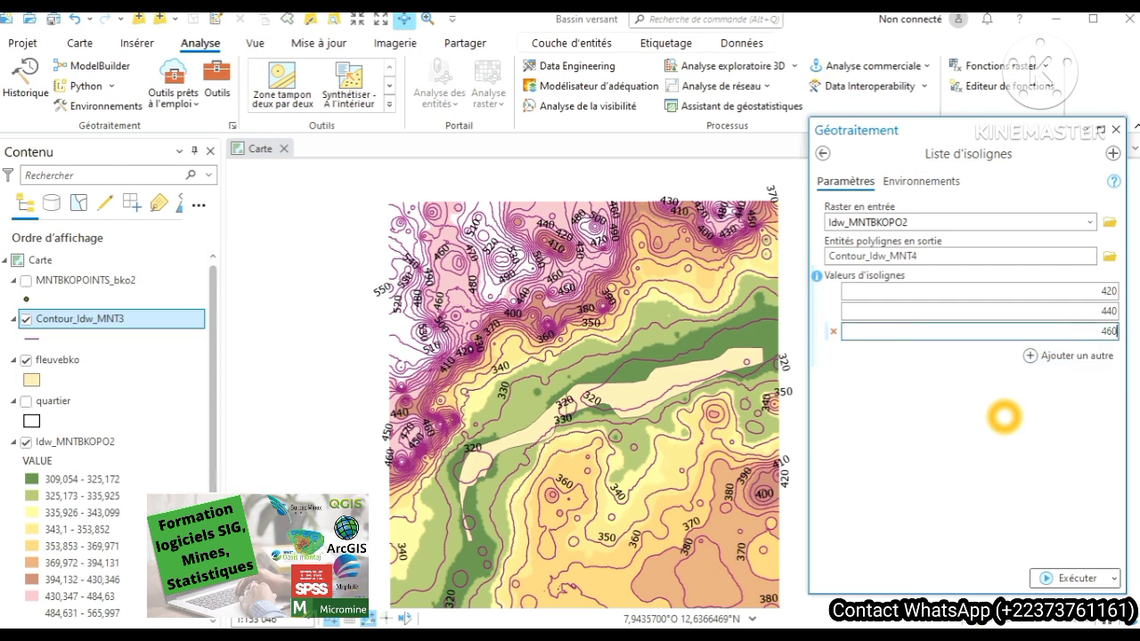
Add the contour values 500 and 510, run the Liste d'isolignes tool and close the geoprocessing window
left_click(1031, 355)
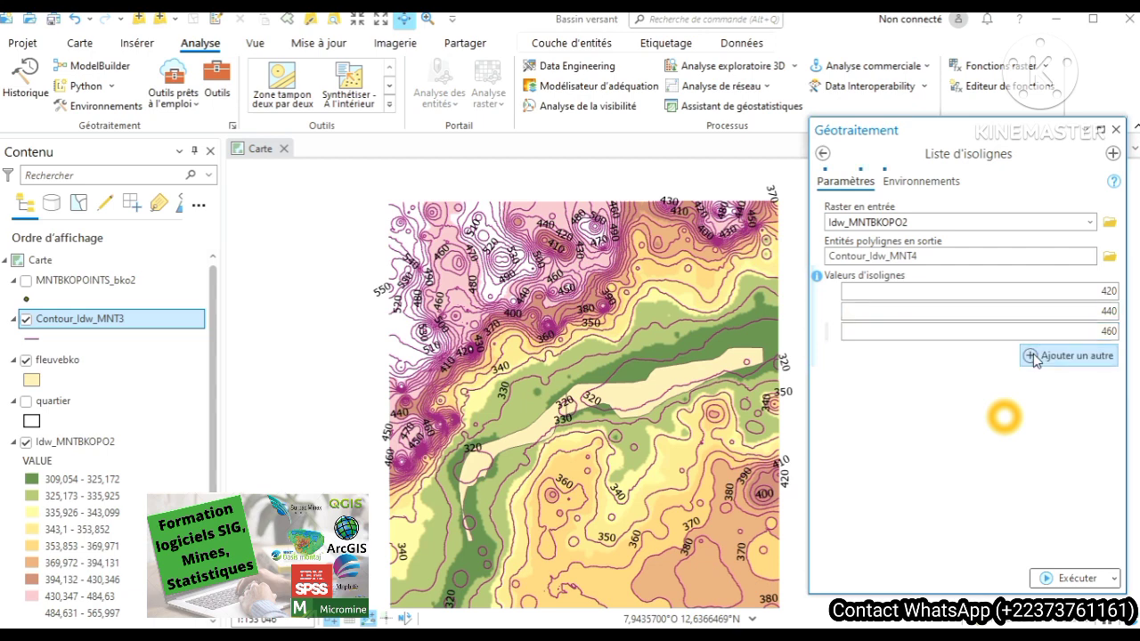
left_click(1031, 355)
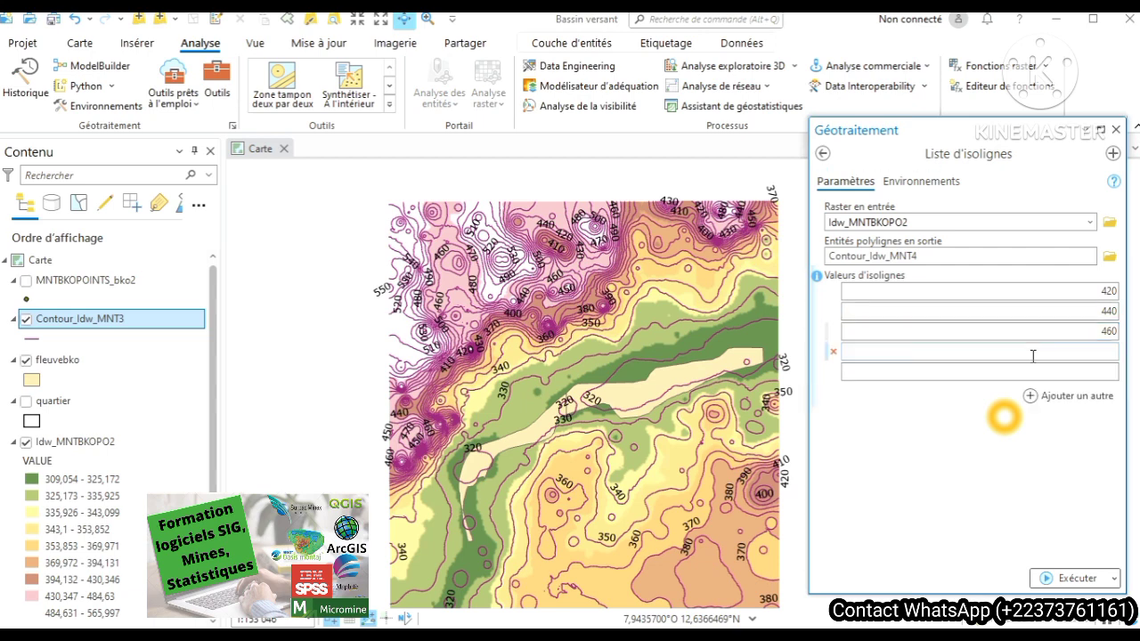
left_click(1095, 353)
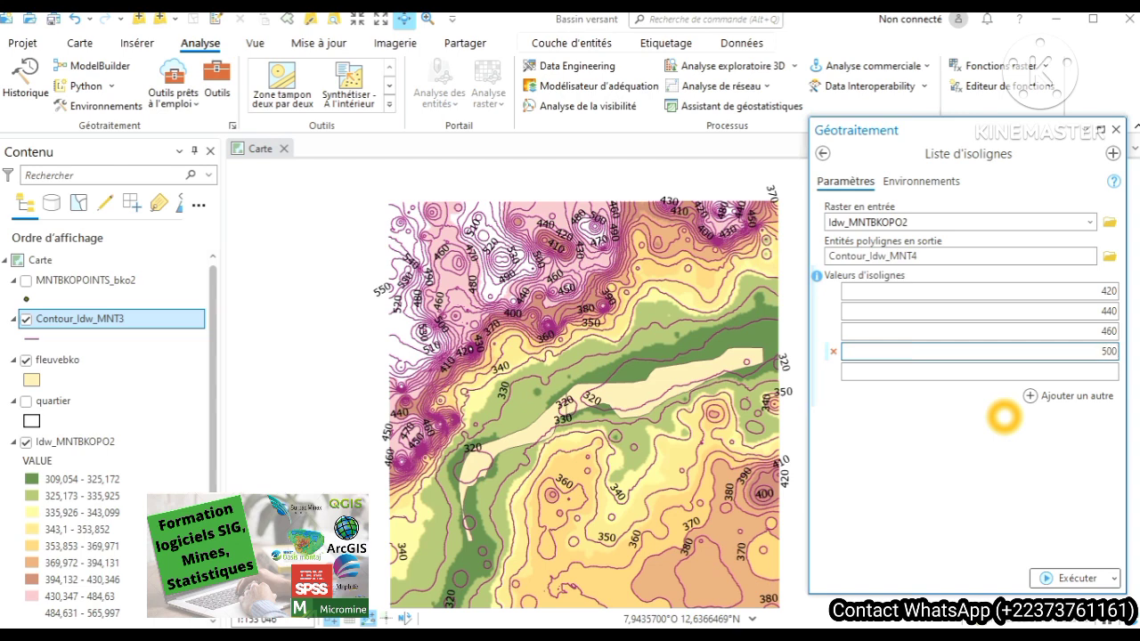
left_click(1105, 373)
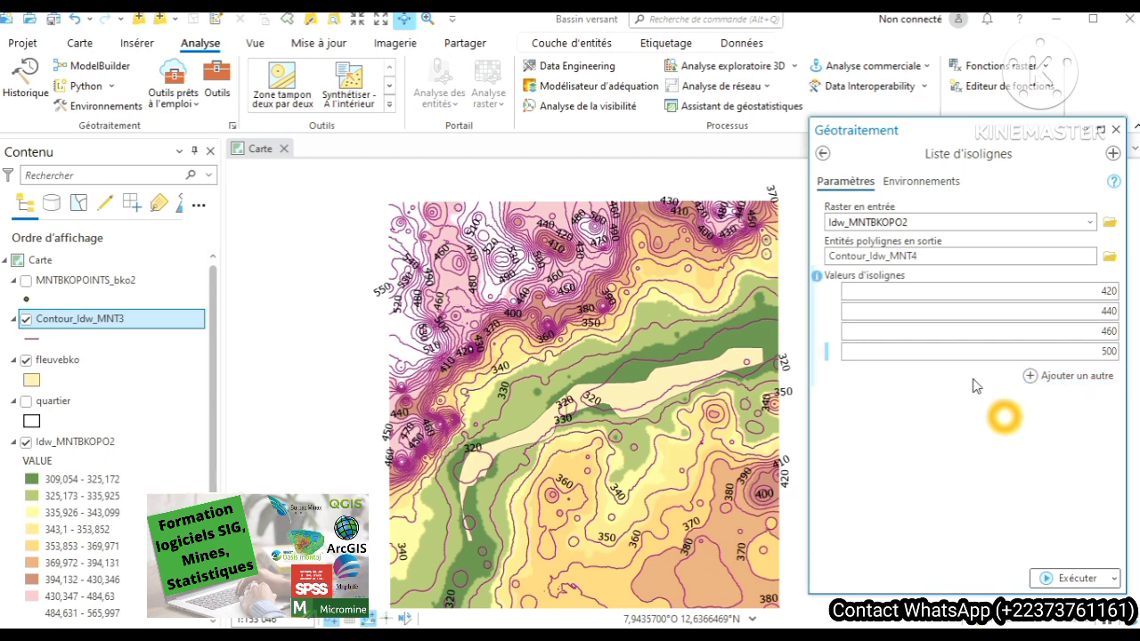
left_click(1038, 376)
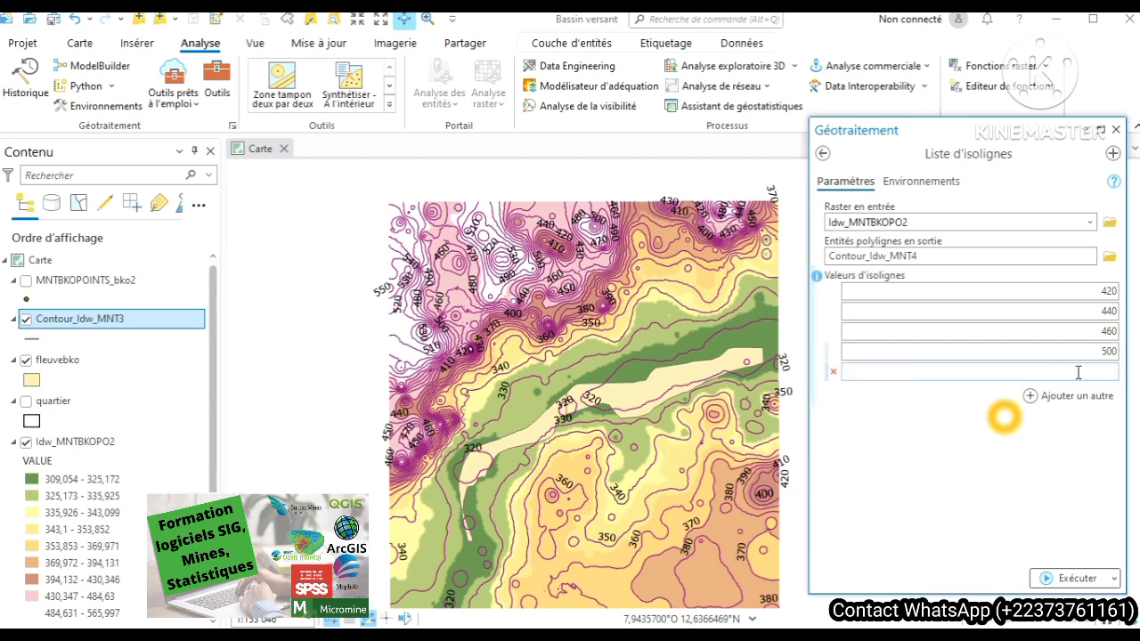
left_click(1085, 372)
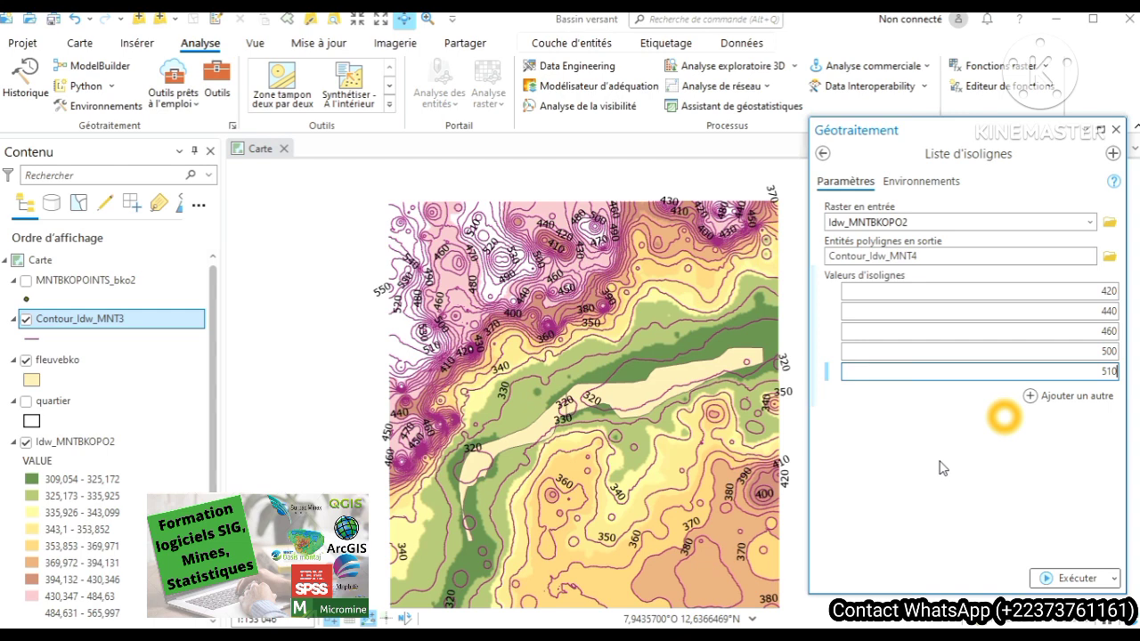
left_click(1070, 578)
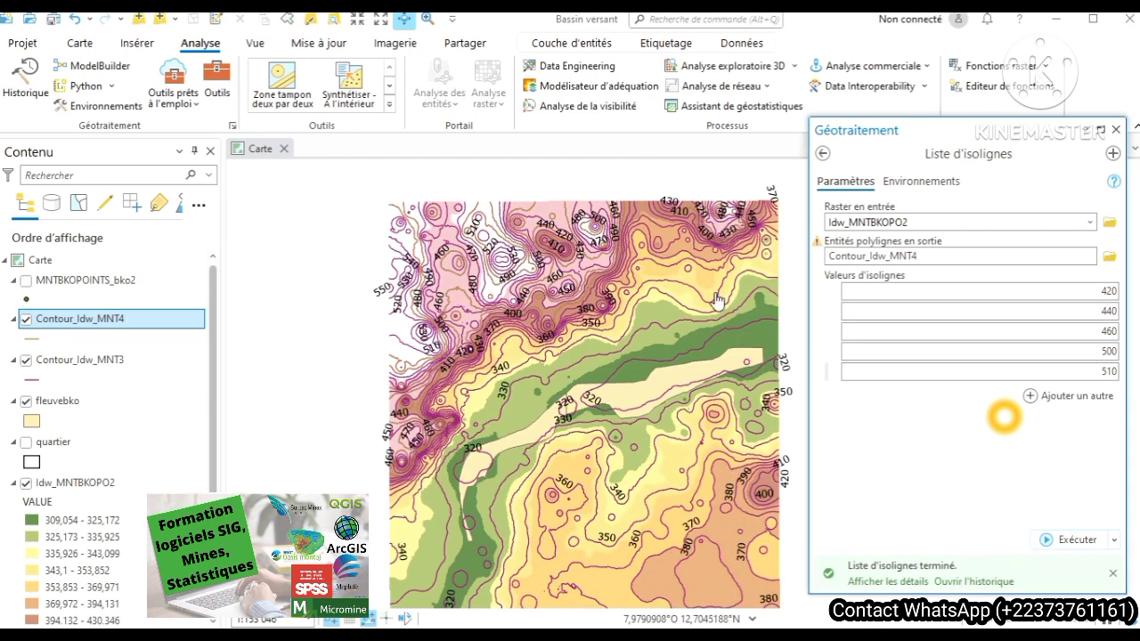
left_click(1116, 130)
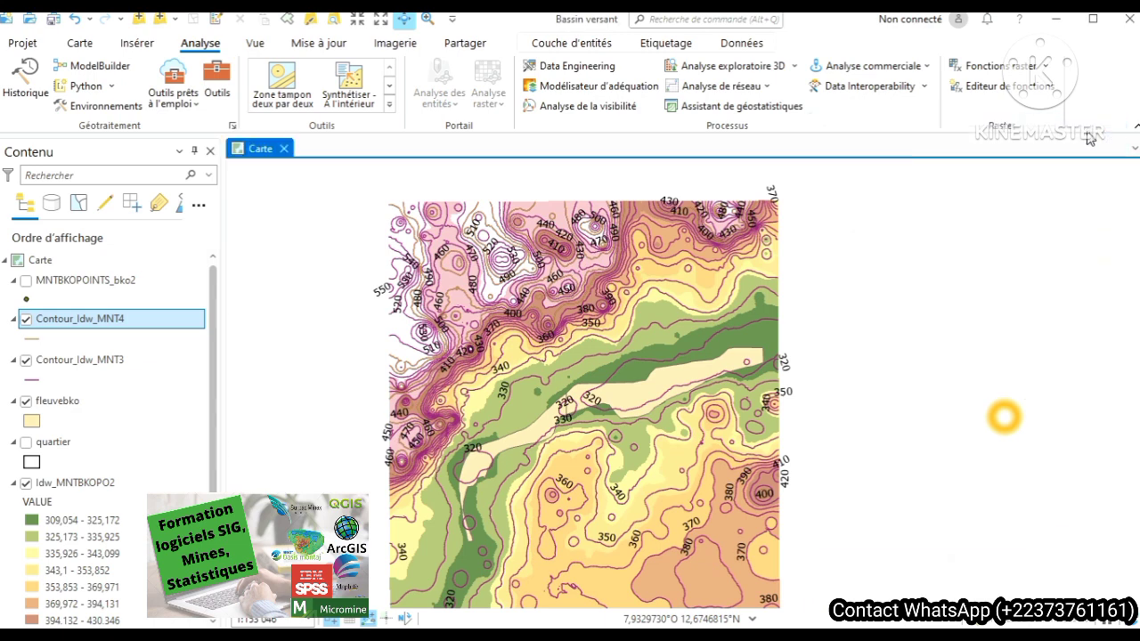
Hide the Contour_Idw_MNT3 layer so only the Contour_Idw_MNT4 contours are displayed over the elevation raster
left_click_drag(701, 279, 760, 236)
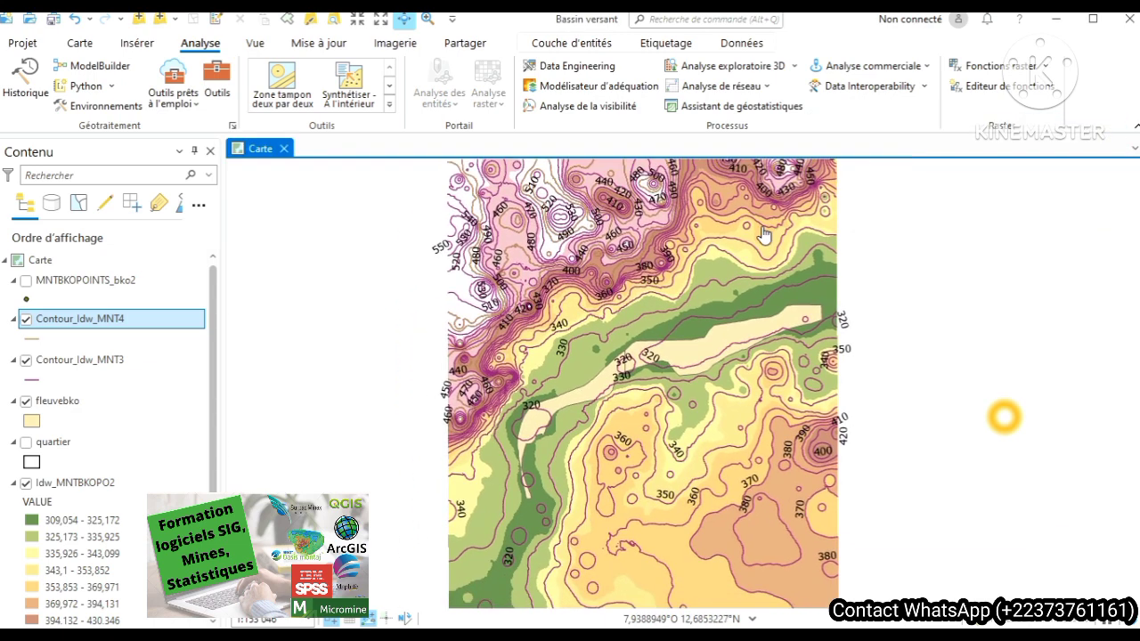
left_click(27, 361)
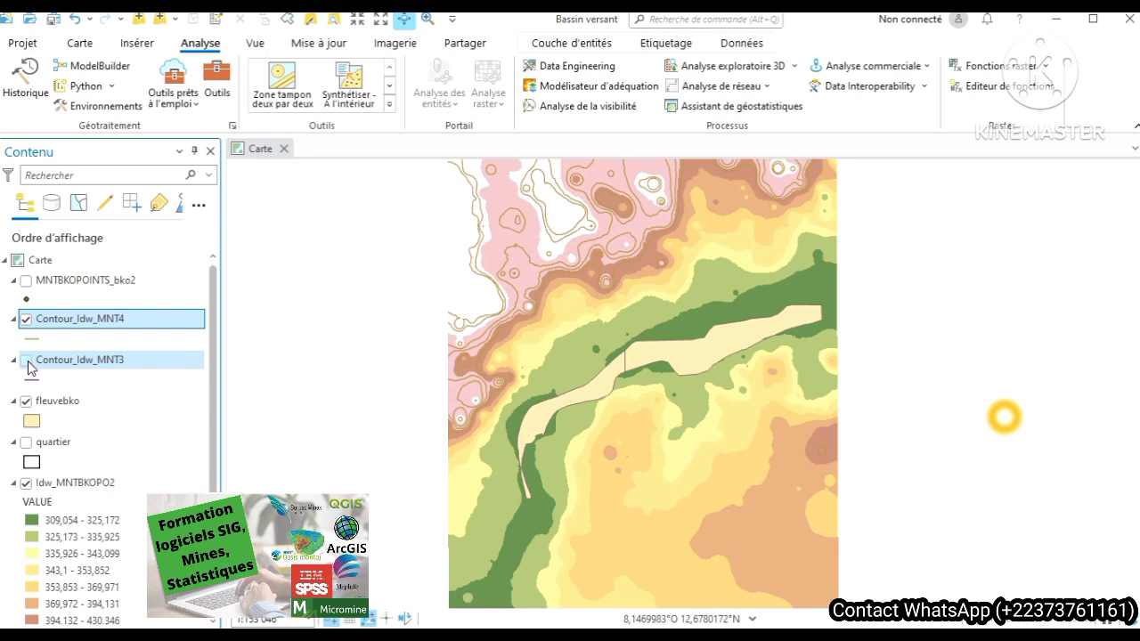
left_click(554, 257)
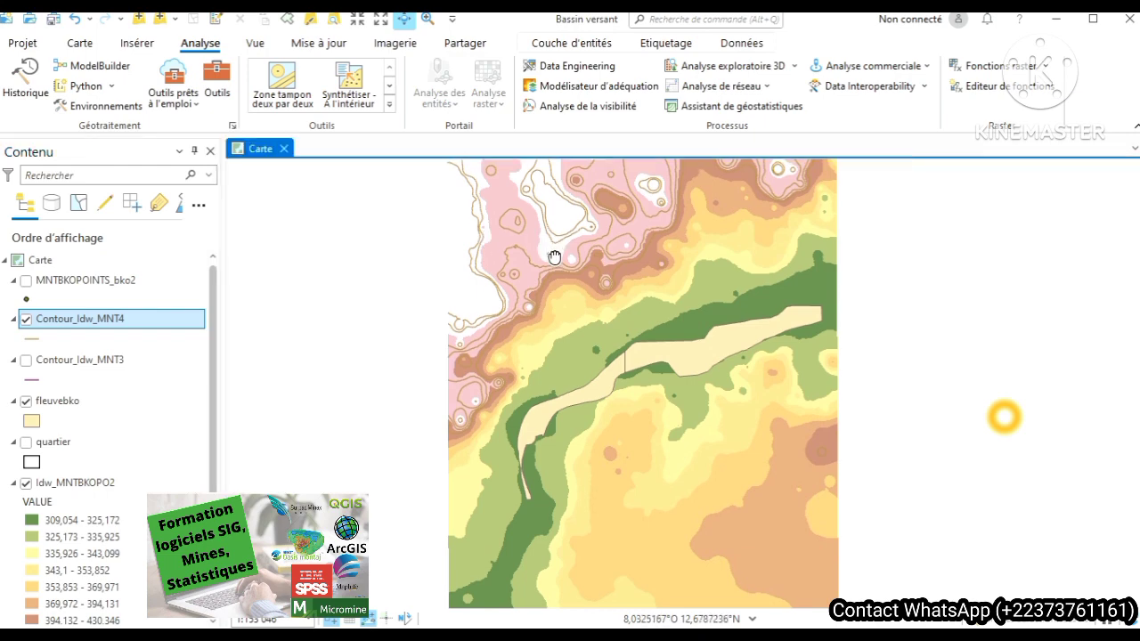
left_click_drag(554, 257, 557, 328)
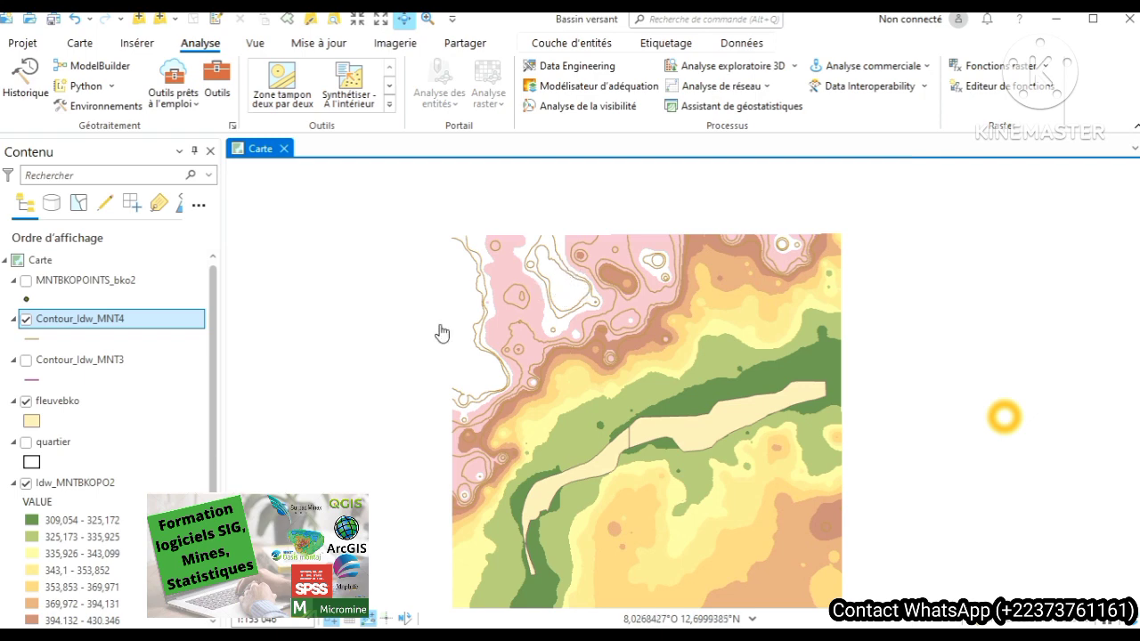
Turn on labelling for the Contour_Idw_MNT4 layer
left_click(69, 327)
right_click(68, 326)
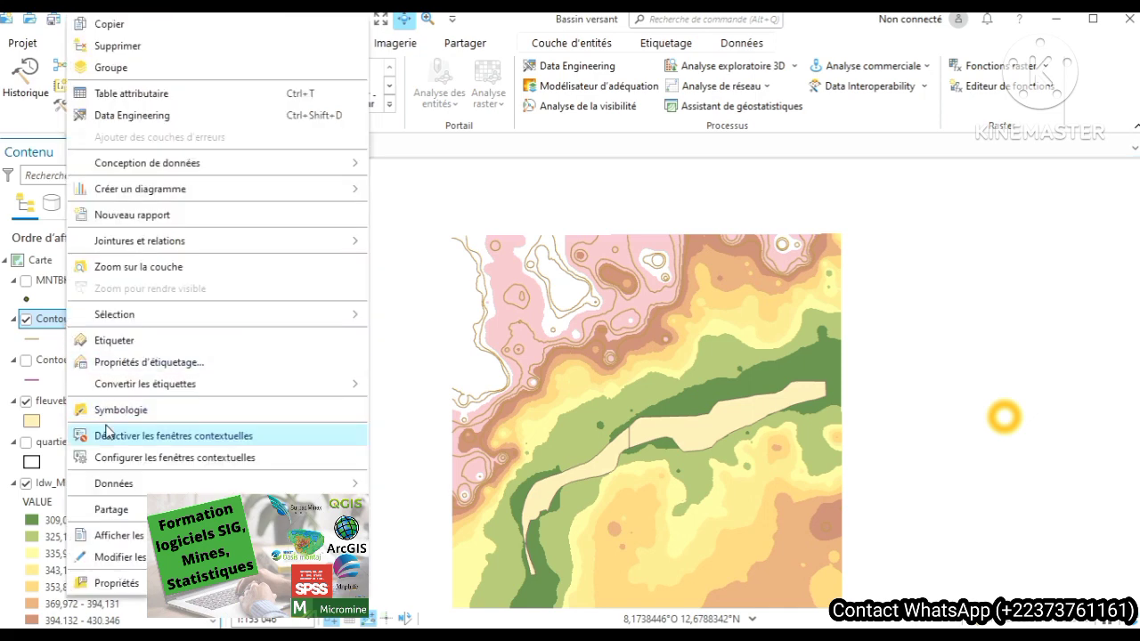
left_click(116, 342)
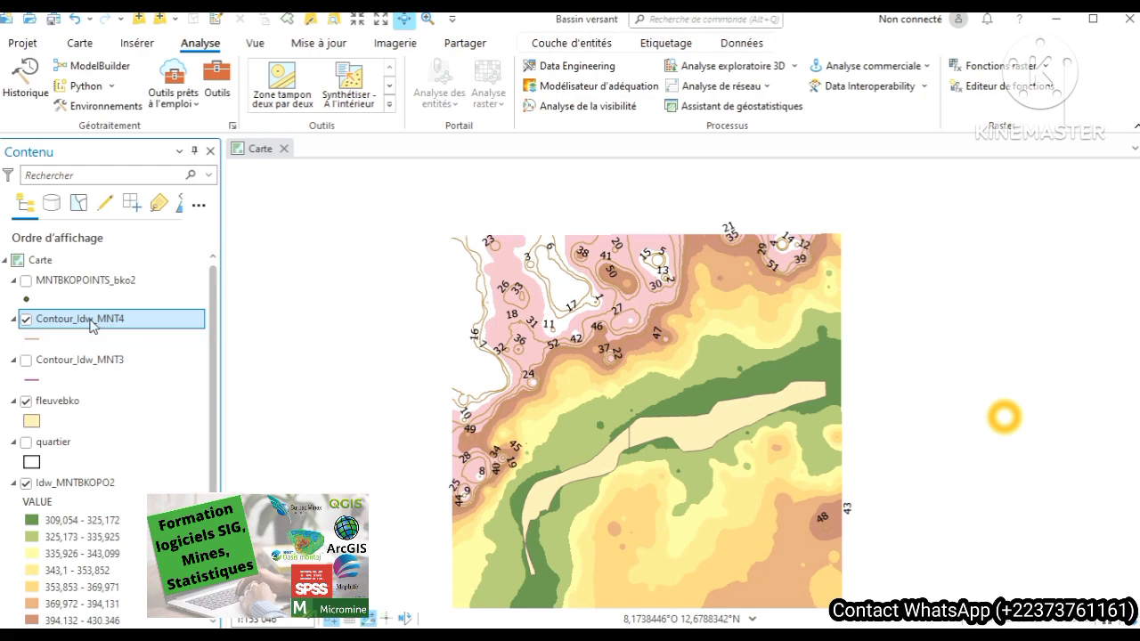
Replace the Contour_Idw_MNT4 label expression with $feature.Contour, apply it and close the label class settings
right_click(92, 326)
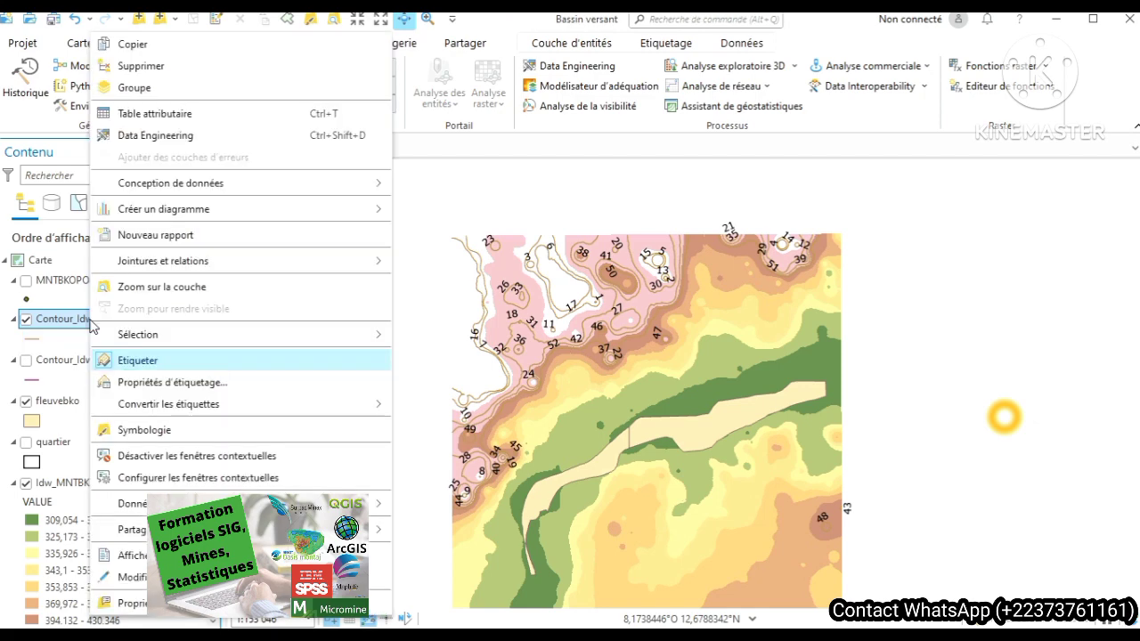
left_click(160, 383)
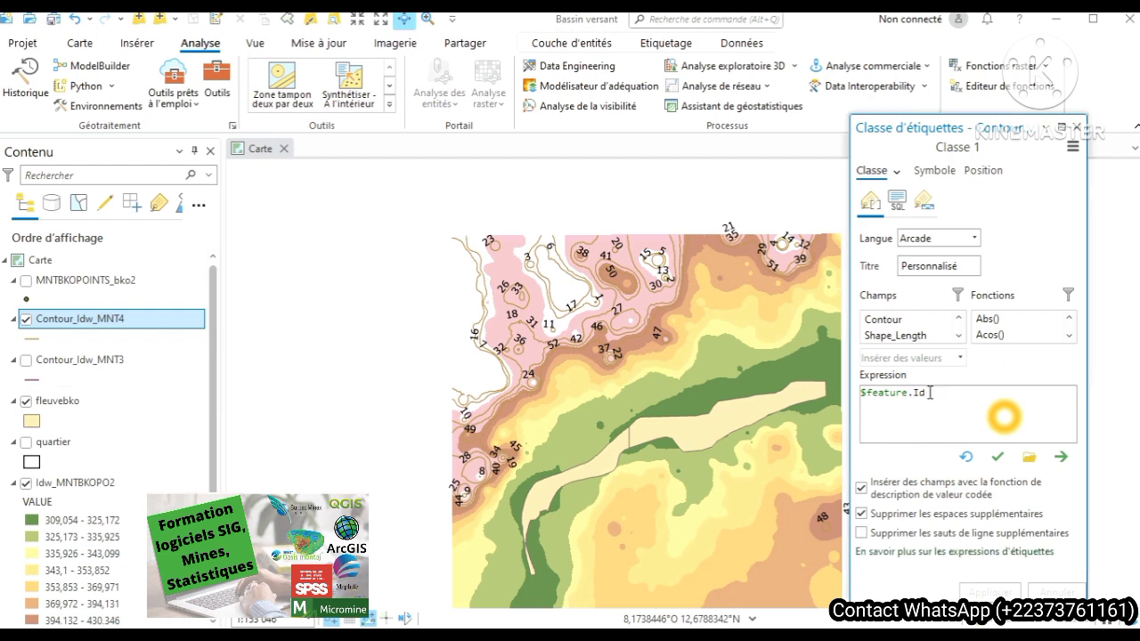
left_click_drag(929, 393, 860, 393)
key("BackSpace")
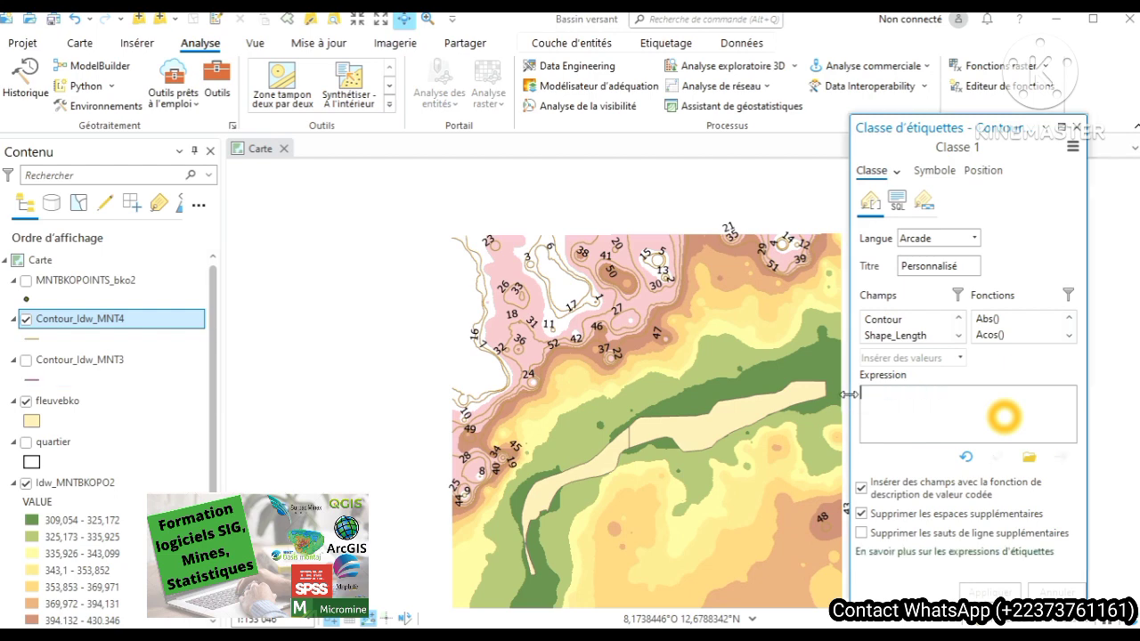
left_click(882, 322)
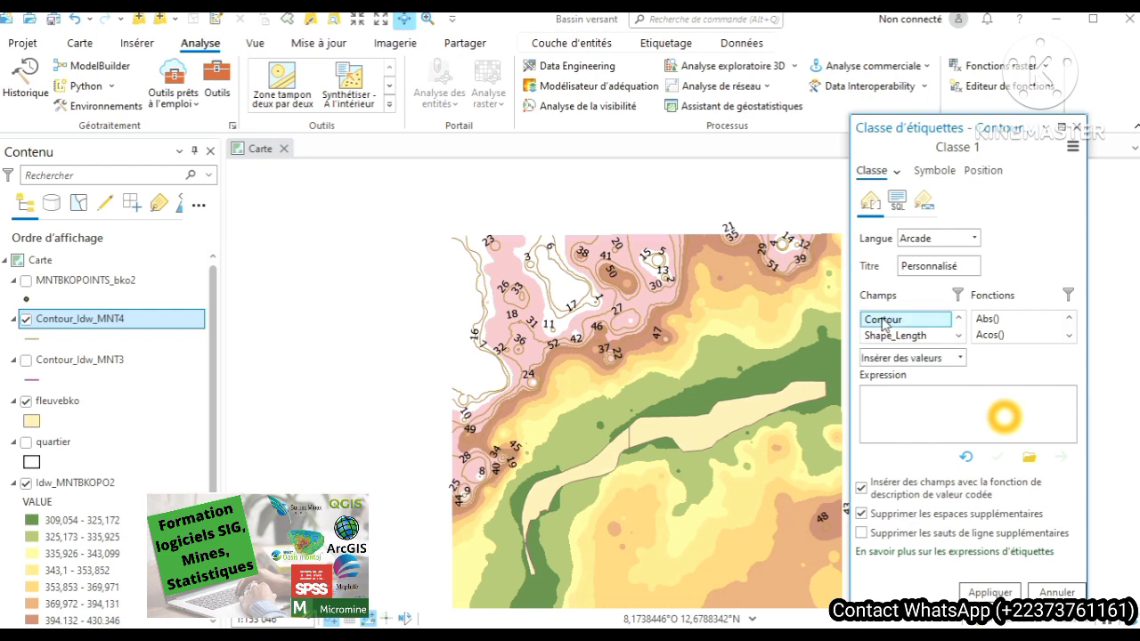
double_click(883, 322)
left_click(989, 593)
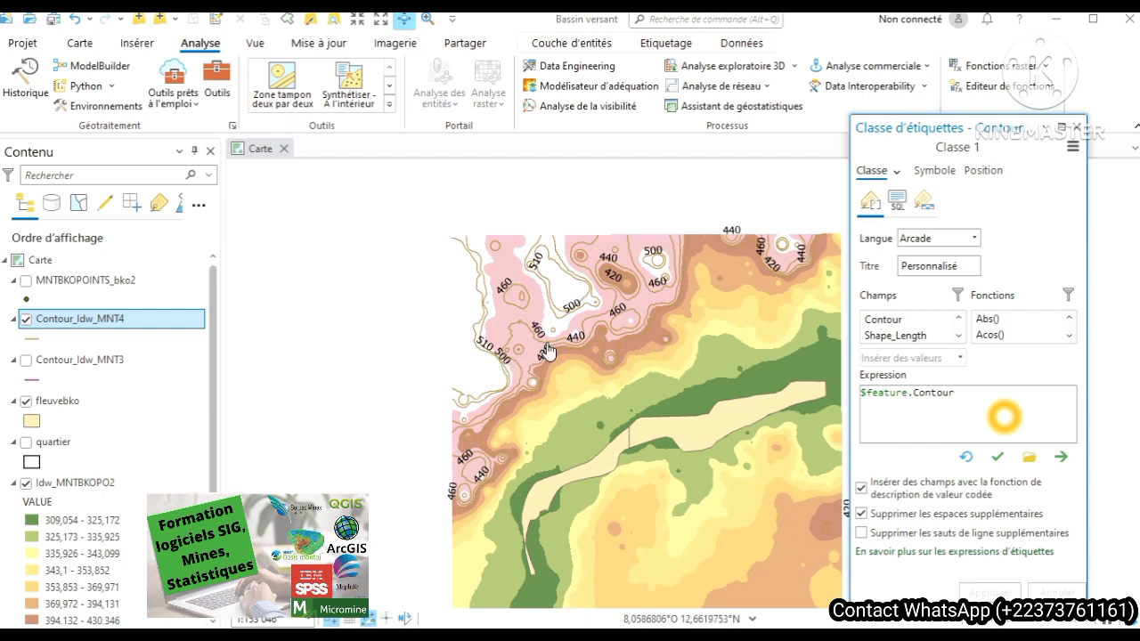
left_click(1076, 127)
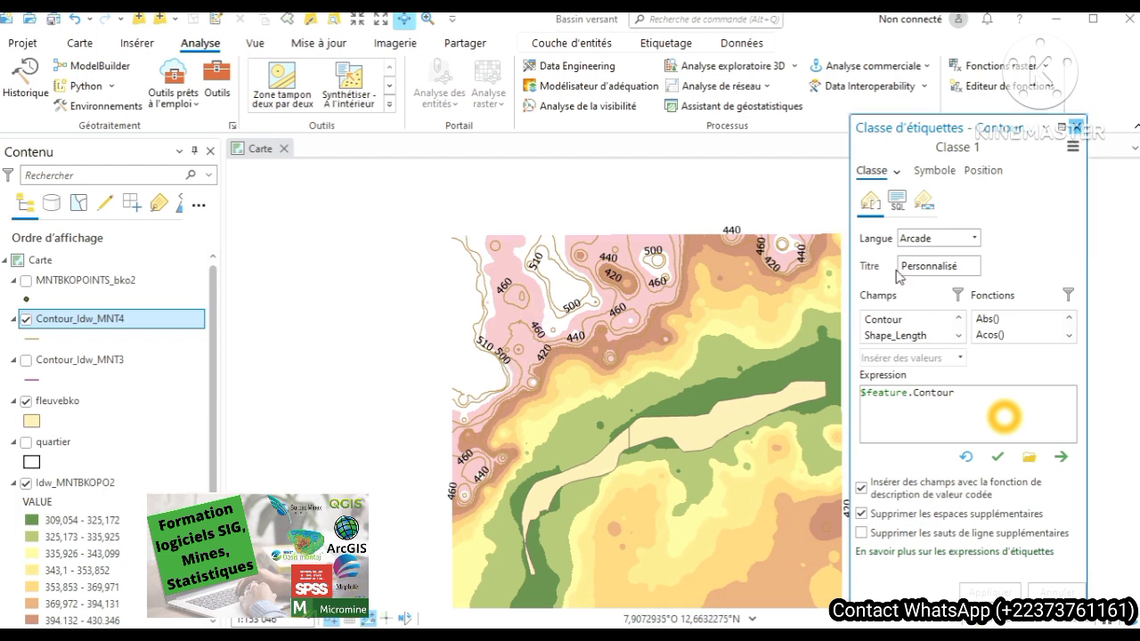
Examine the elevation labels on the Contour_Idw_MNT4 lines at a closer zoom, from the northern relief down to the river
left_click(358, 18)
left_click(360, 21)
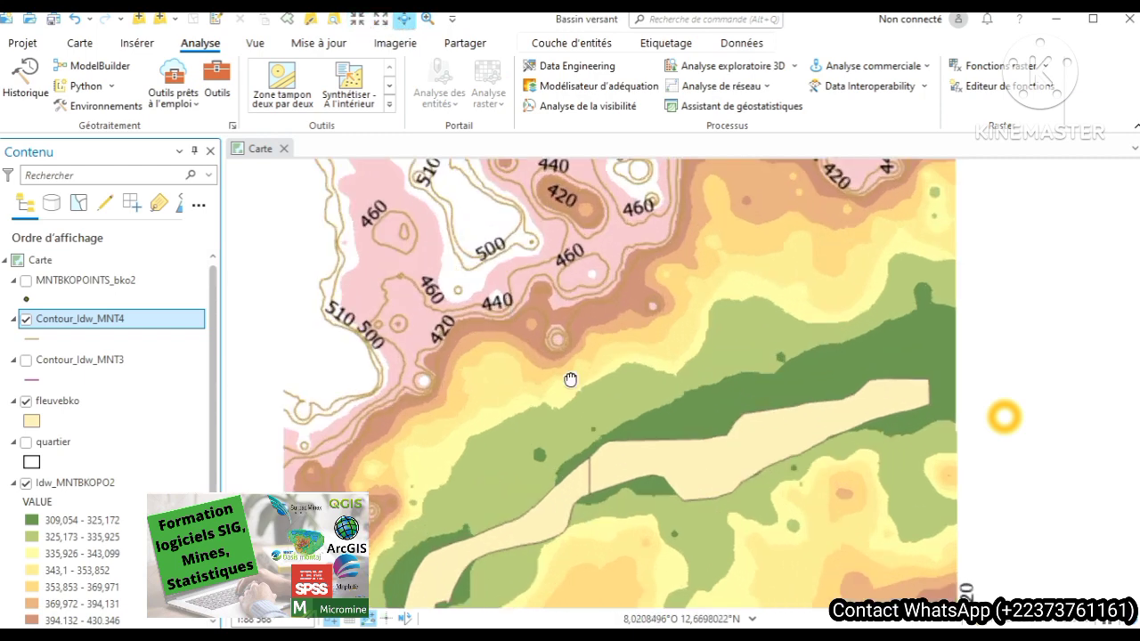
left_click_drag(570, 381, 625, 471)
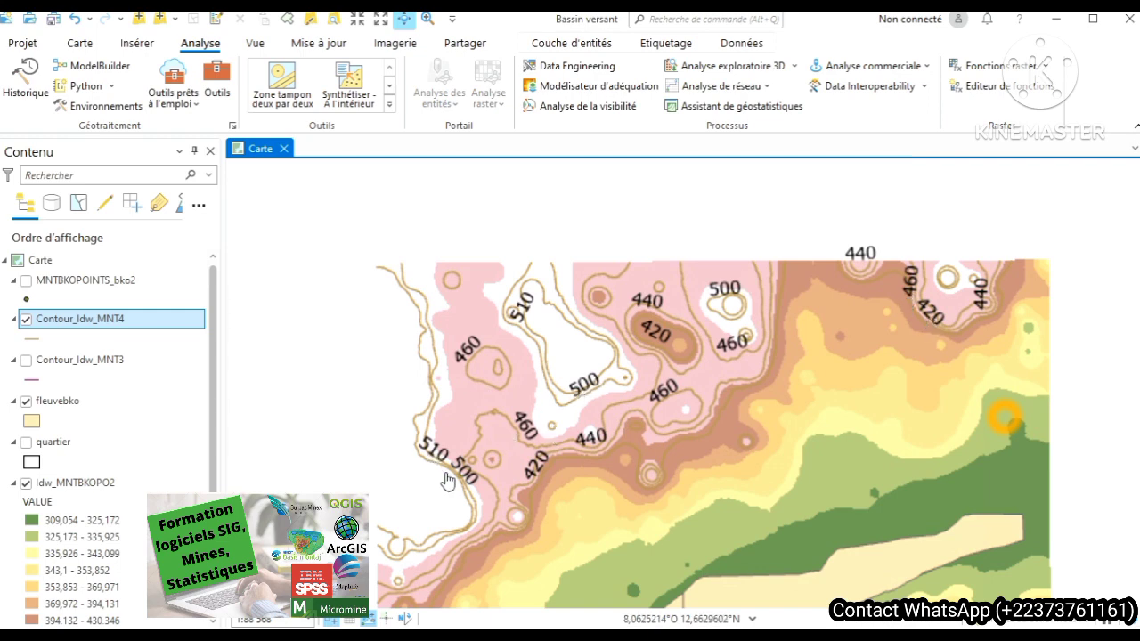
left_click_drag(551, 401, 530, 177)
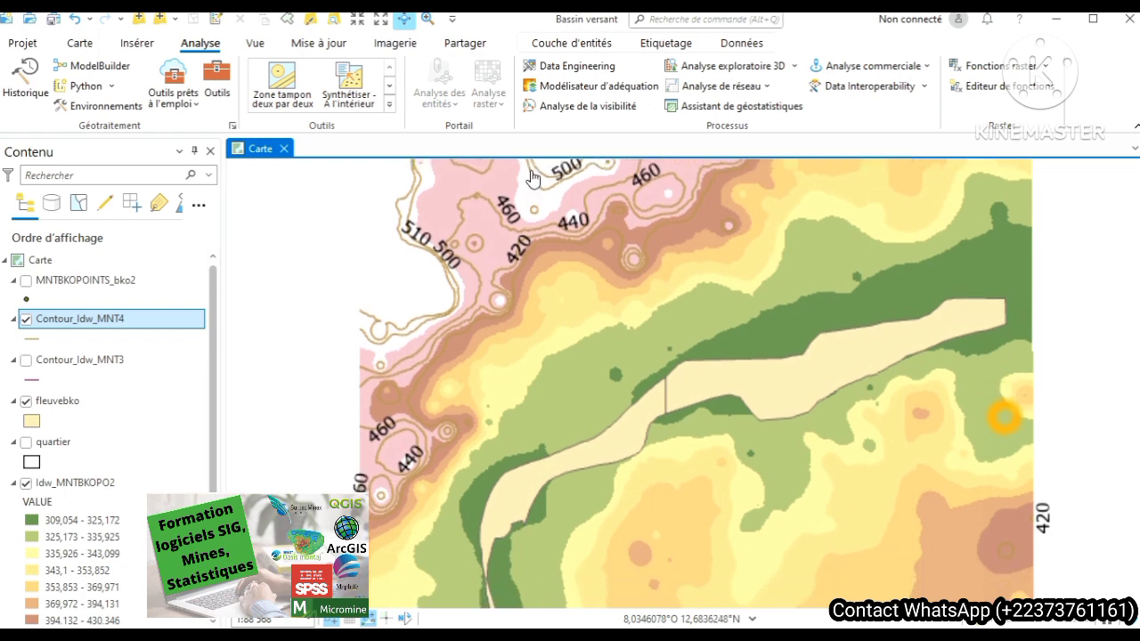